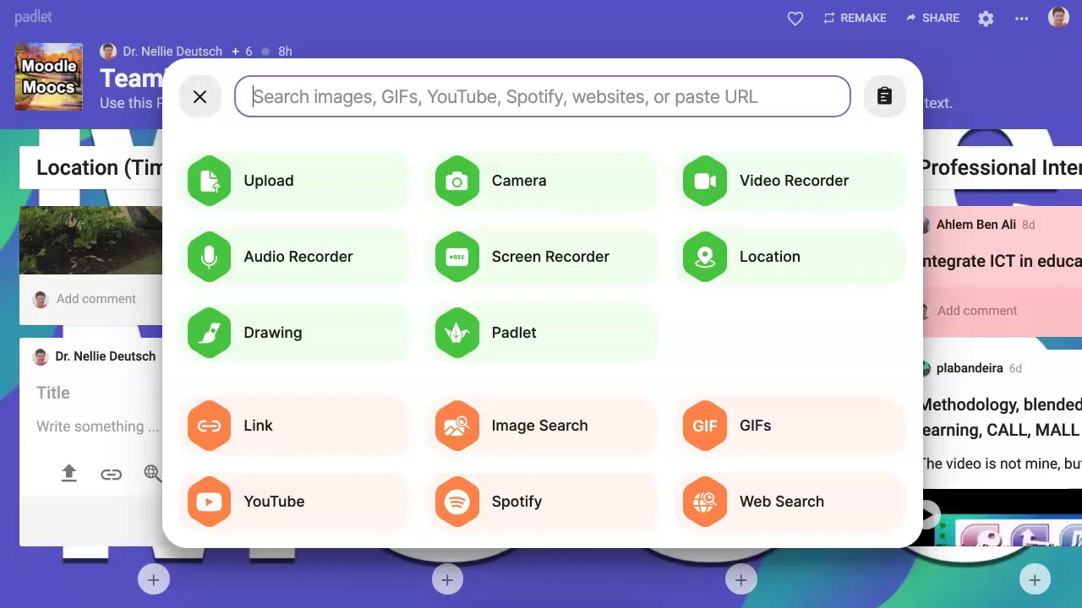
Step: Close the attachment picker and delete the empty draft post in the Location (Time Zone) column
click(199, 96)
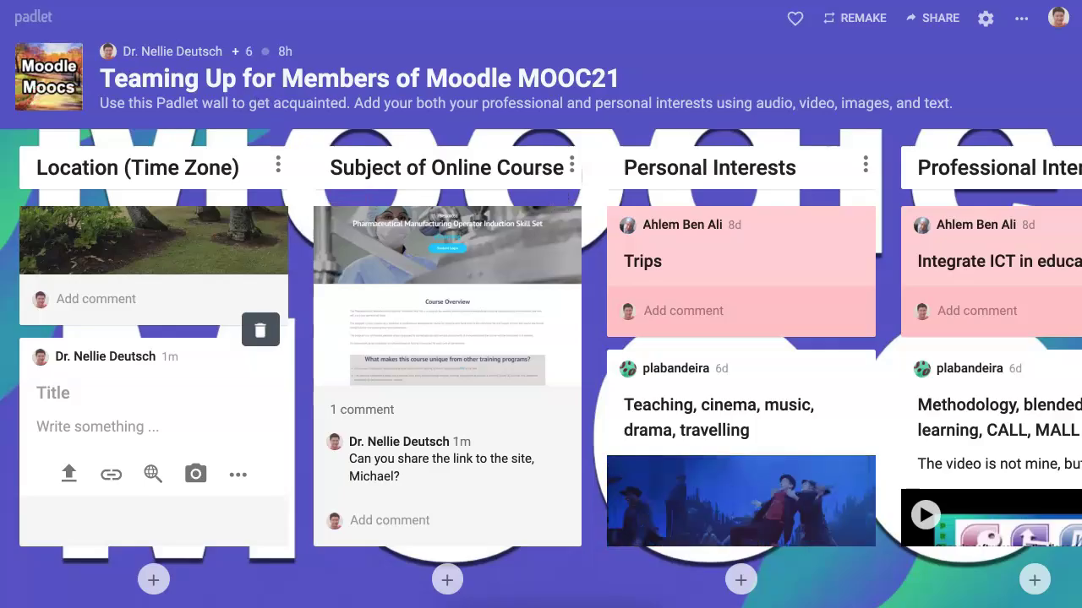
click(260, 330)
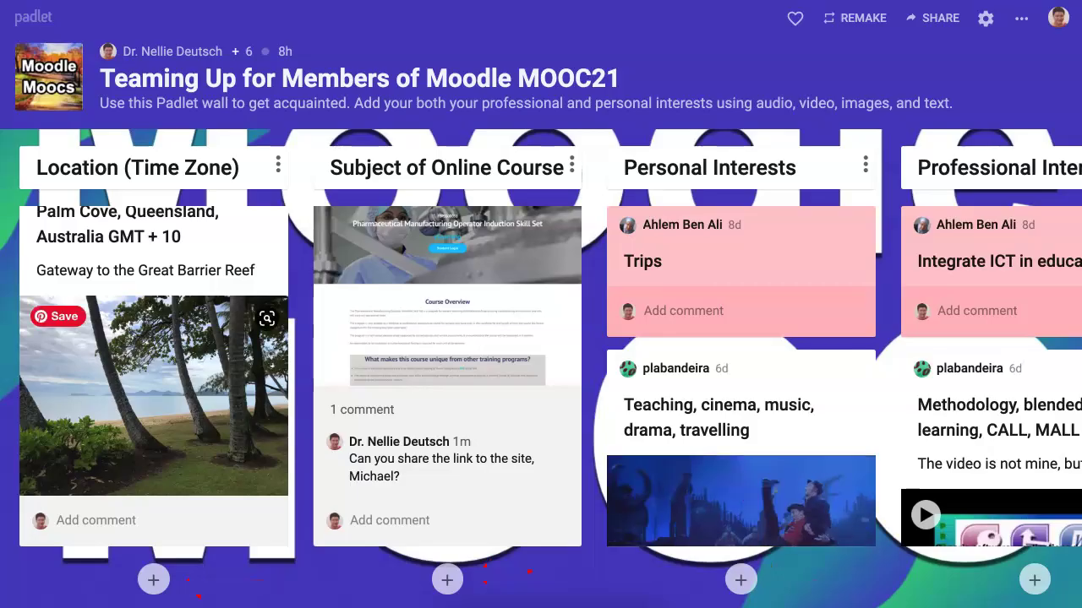
Step: Start a new post in the Location (Time Zone) column and view its file upload options
click(153, 580)
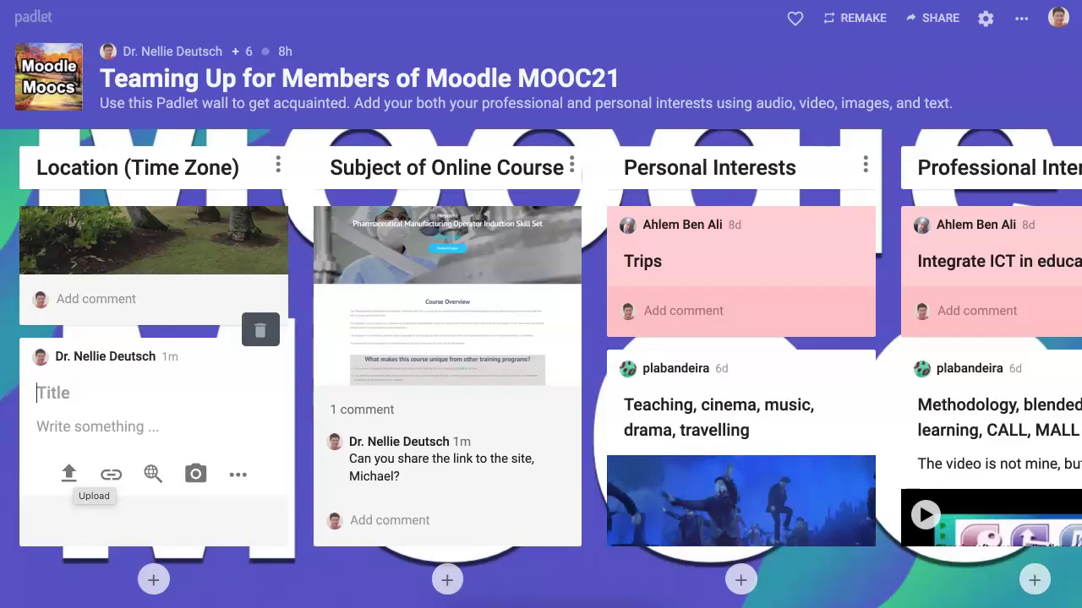
click(68, 473)
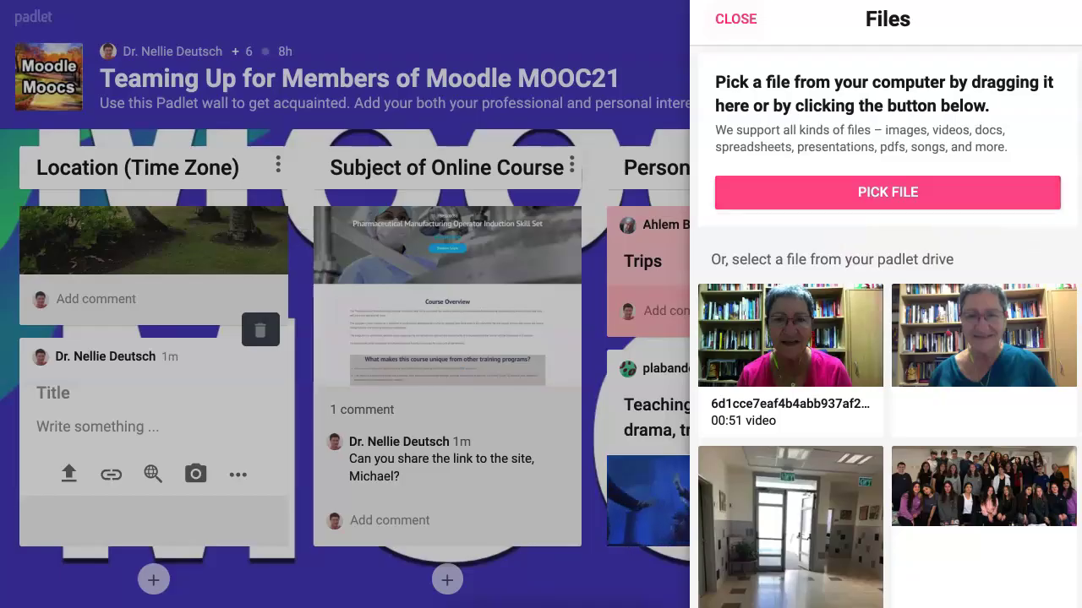
click(735, 18)
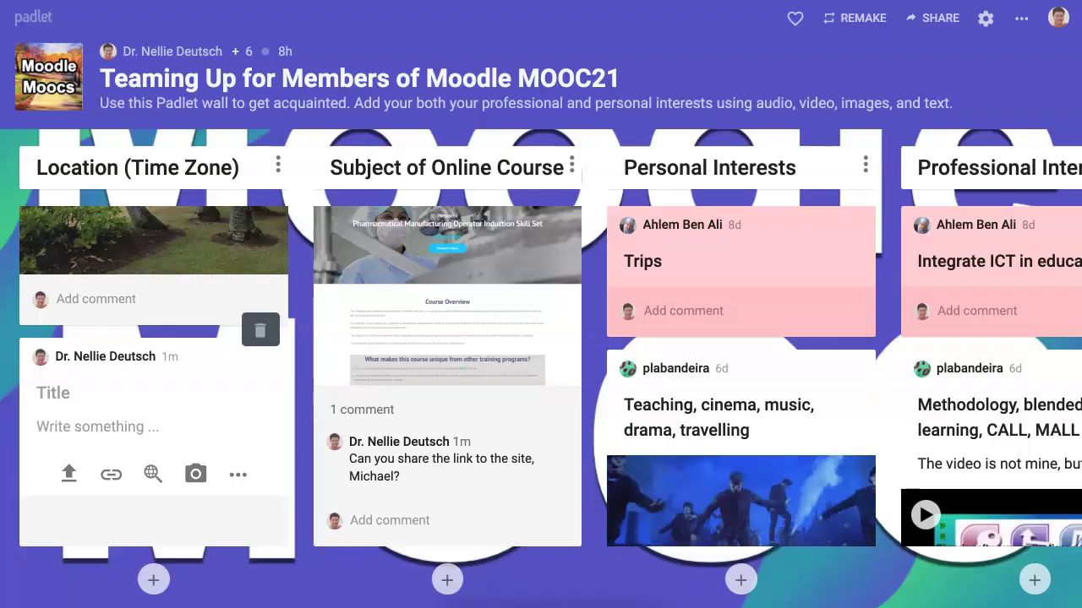
Step: Open the draft post's photo booth and review the available cameras, keeping Logitech BRIO selected
click(195, 473)
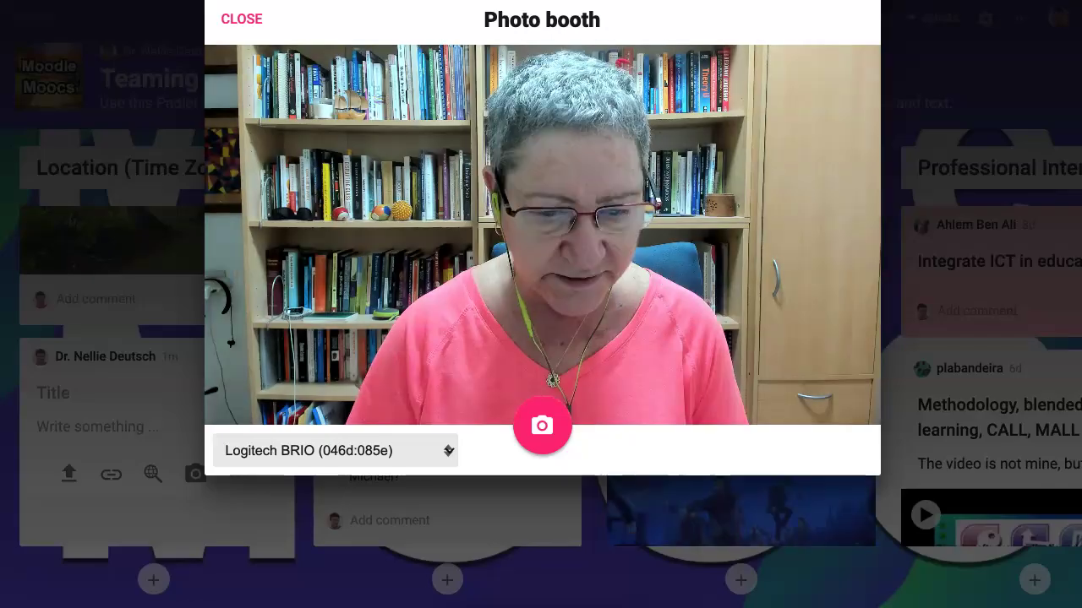
click(449, 451)
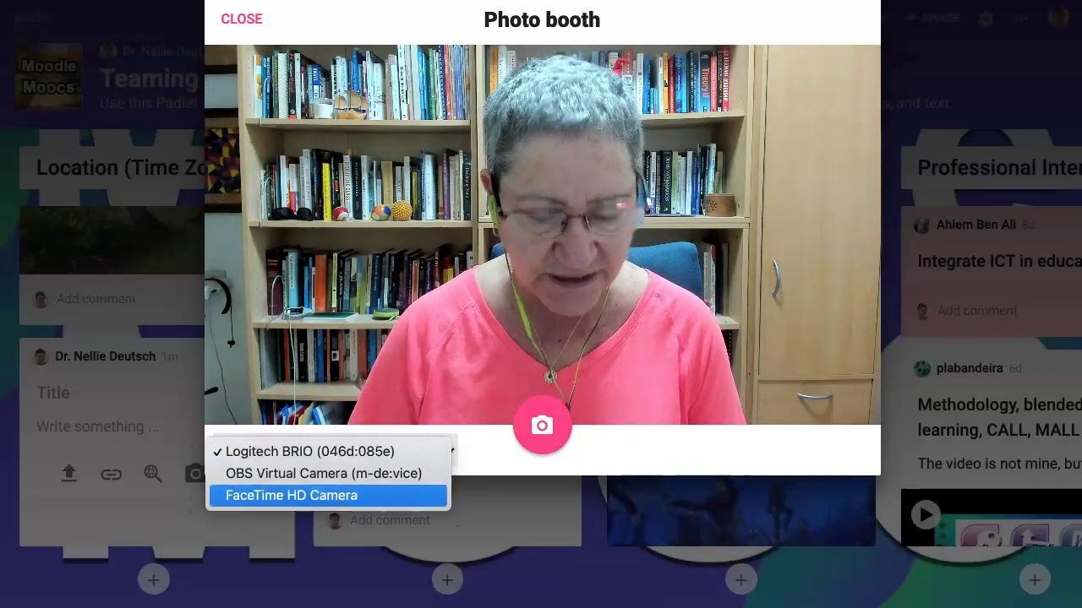
key(Escape)
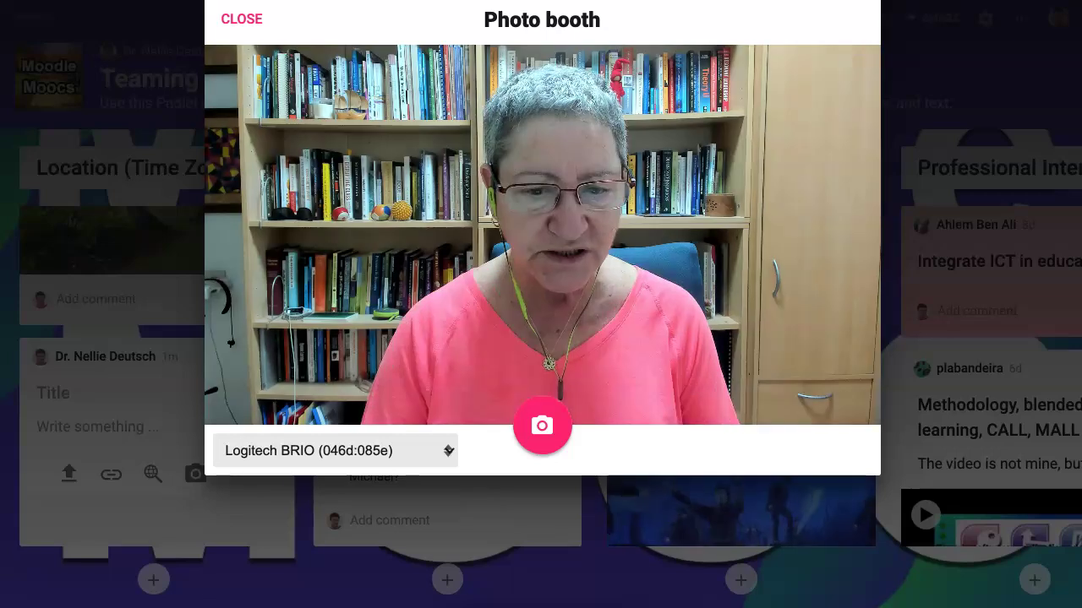
click(448, 451)
key(Down)
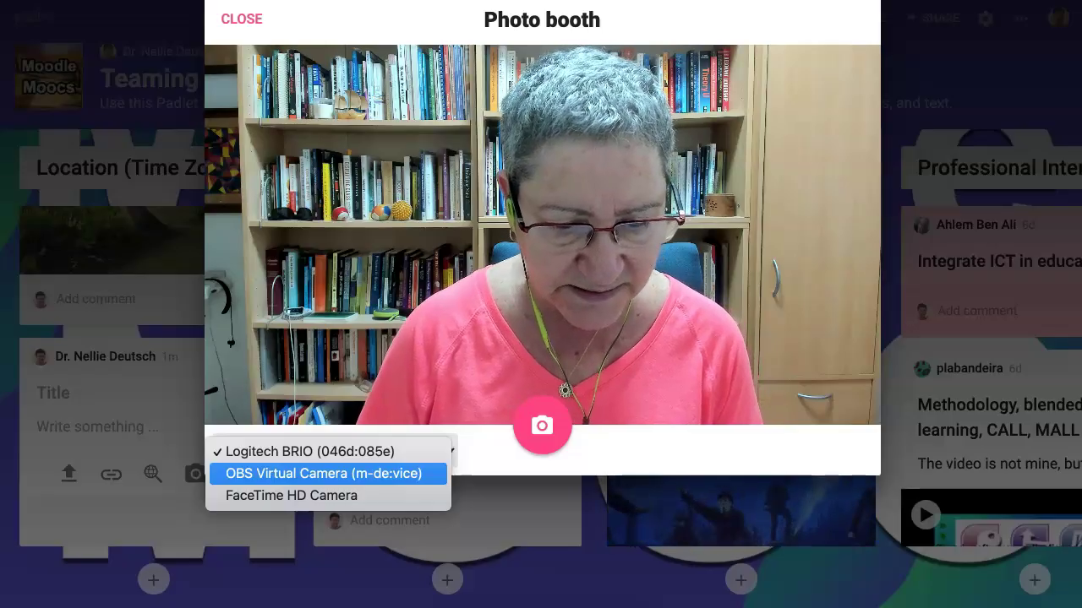
key(Down)
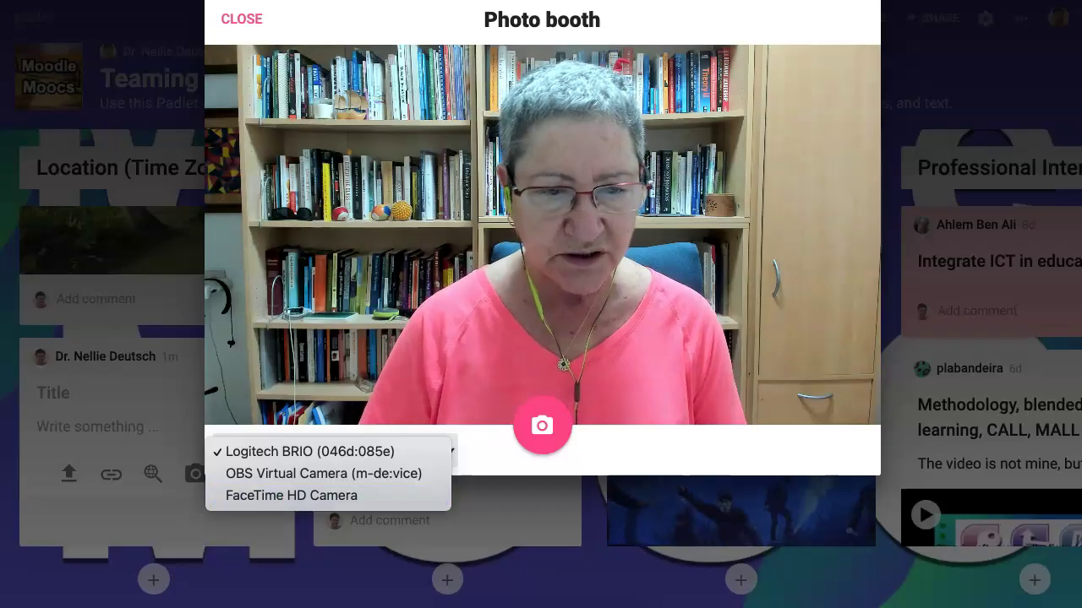
key(Down)
key(Down)
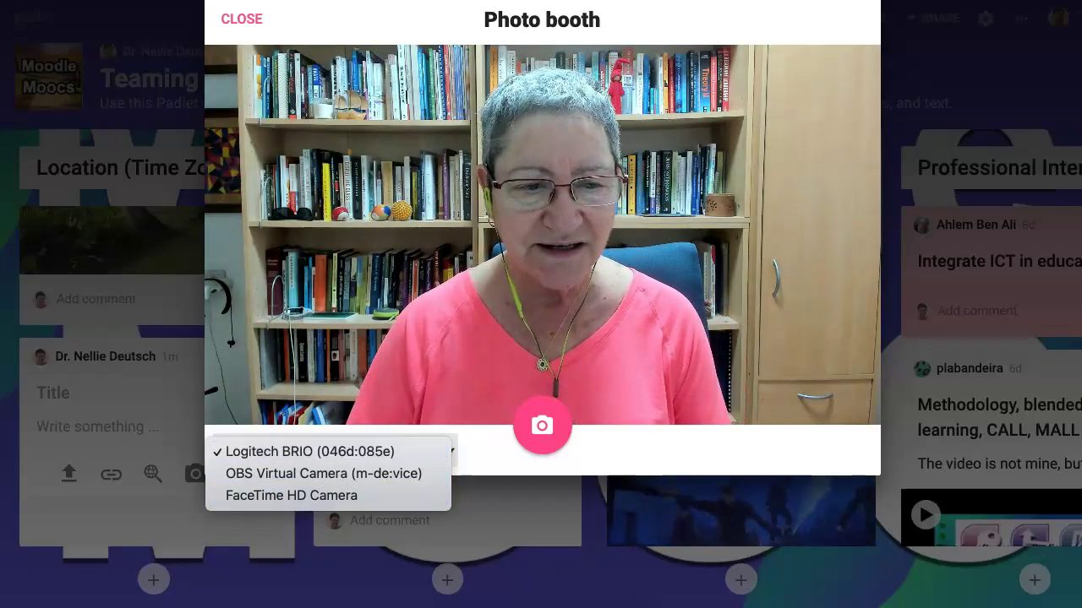
key(Escape)
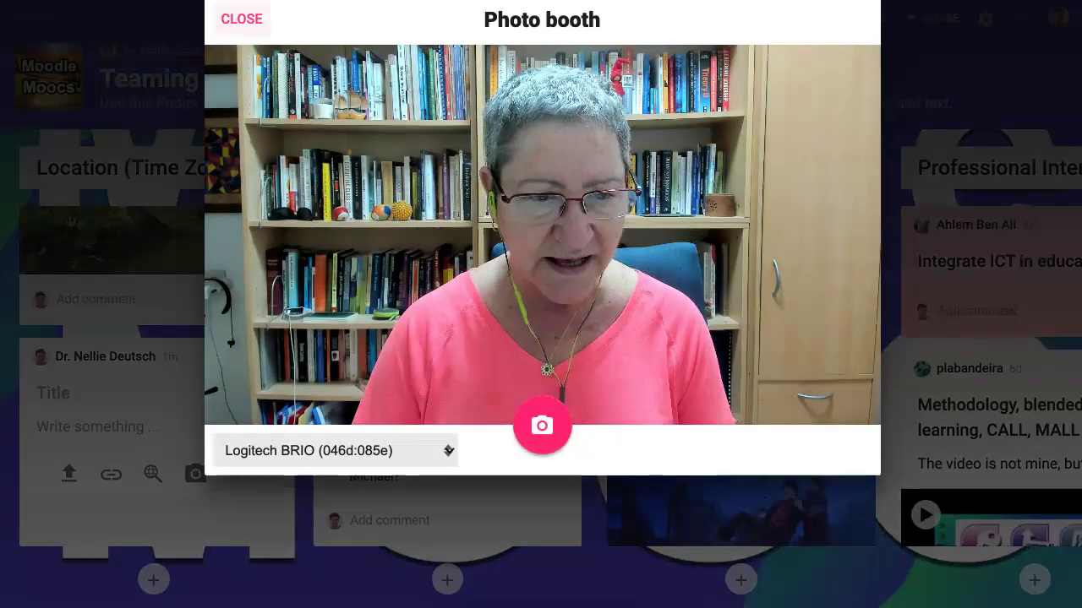
Step: Capture a webcam photo, save it to the draft post and check how it looks there
click(242, 18)
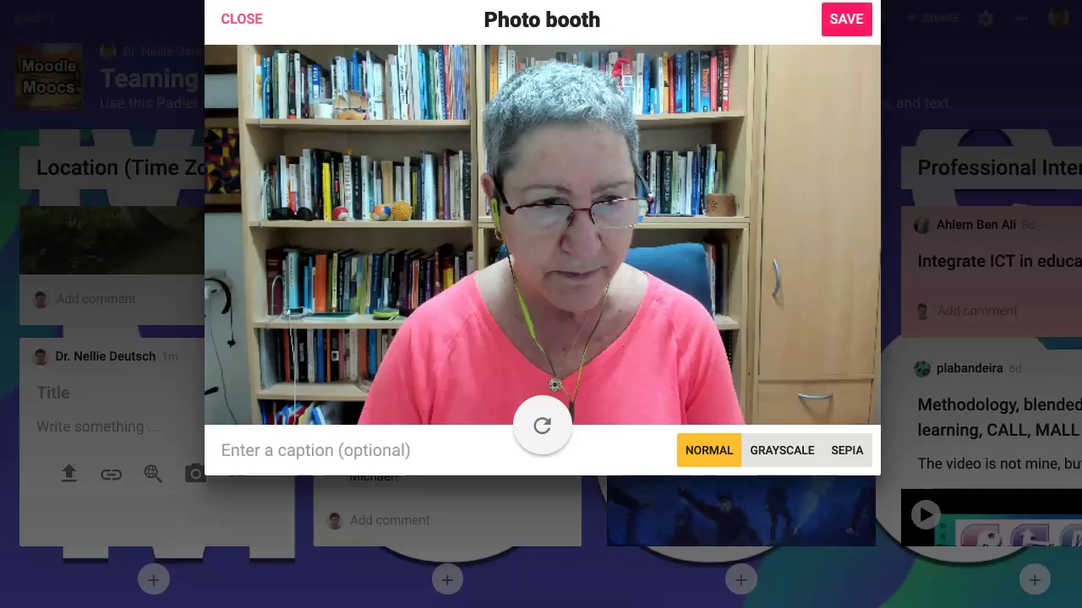
click(846, 19)
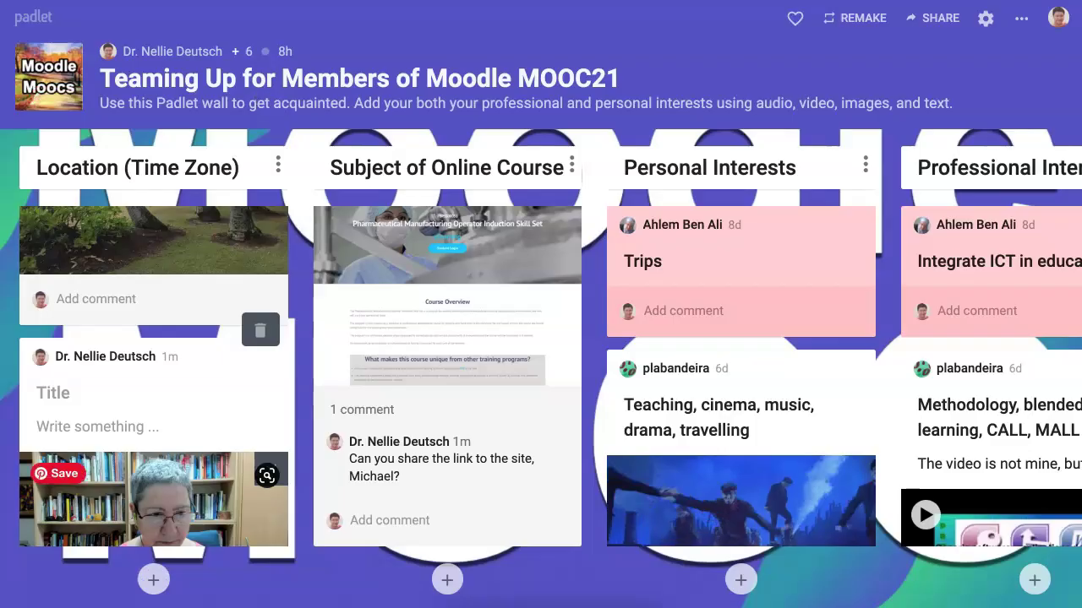
scroll(152, 423, down, 2)
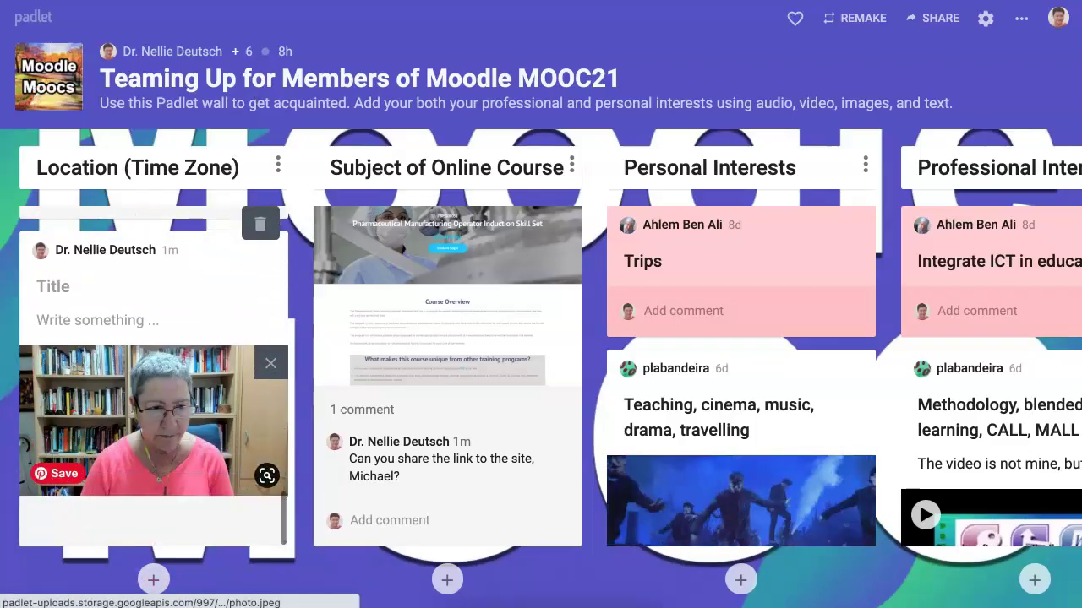
scroll(153, 376, up, 1)
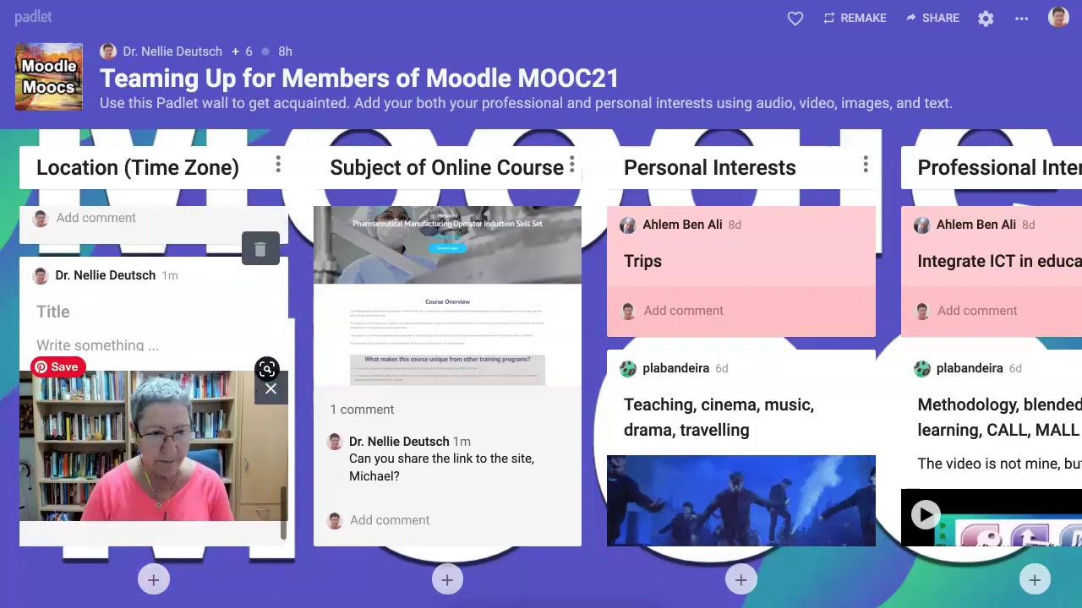
Step: Delete the draft post with the webcam photo from the Location (Time Zone) column
scroll(260, 326, up, 3)
click(261, 326)
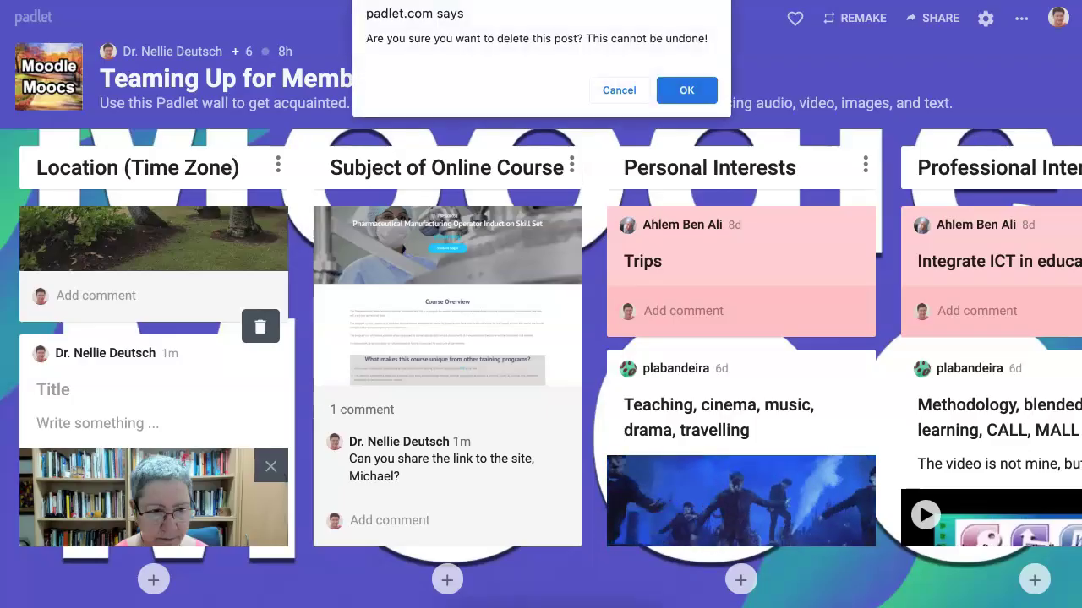
click(686, 90)
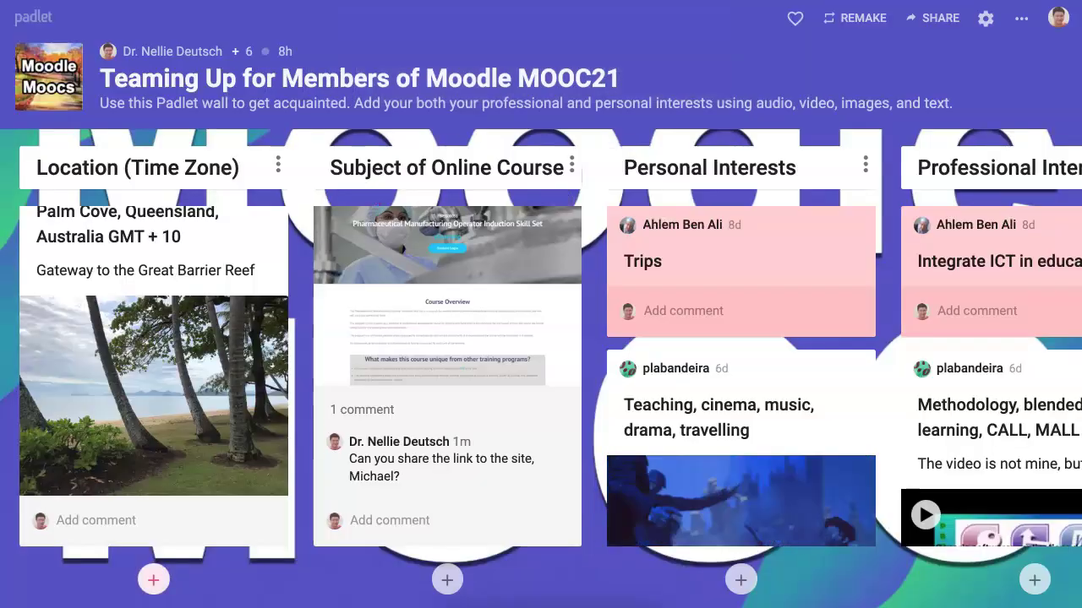
Step: Start a new post in the Location (Time Zone) column and capture a photo in its photo booth
click(153, 579)
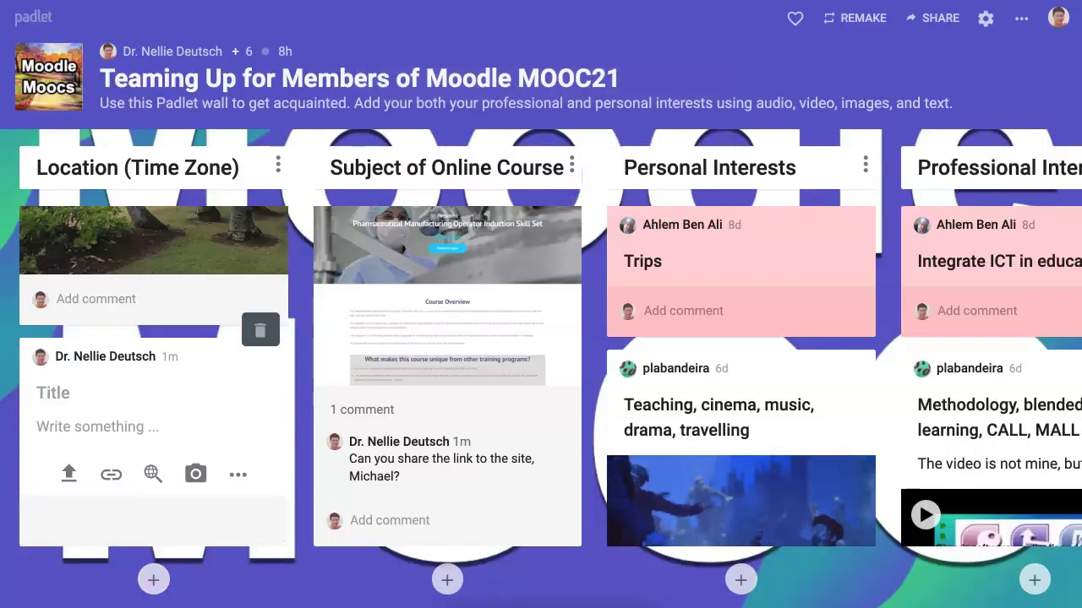
click(195, 474)
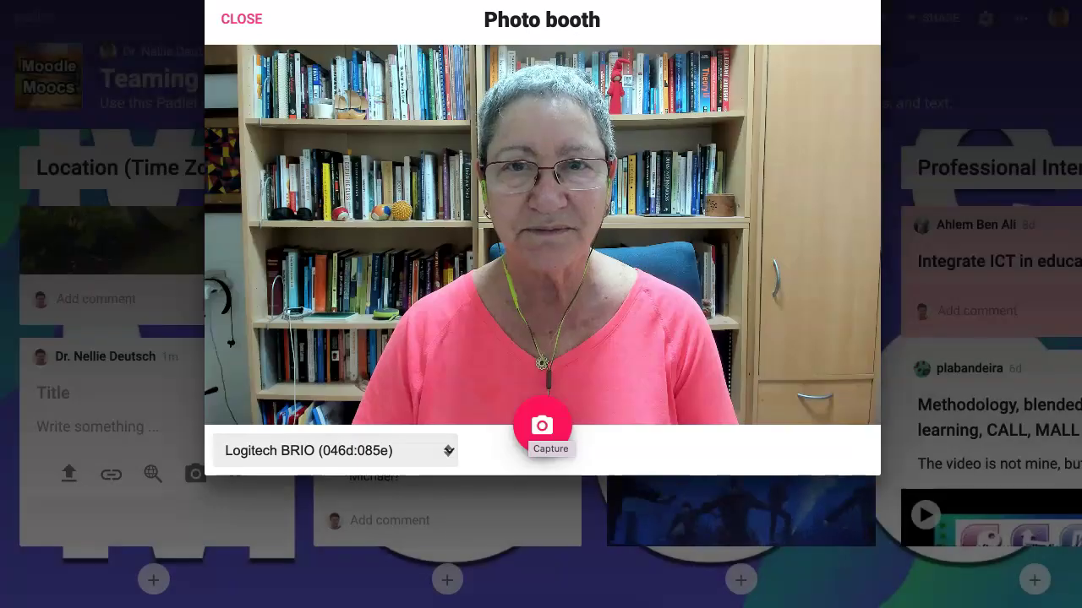
click(540, 423)
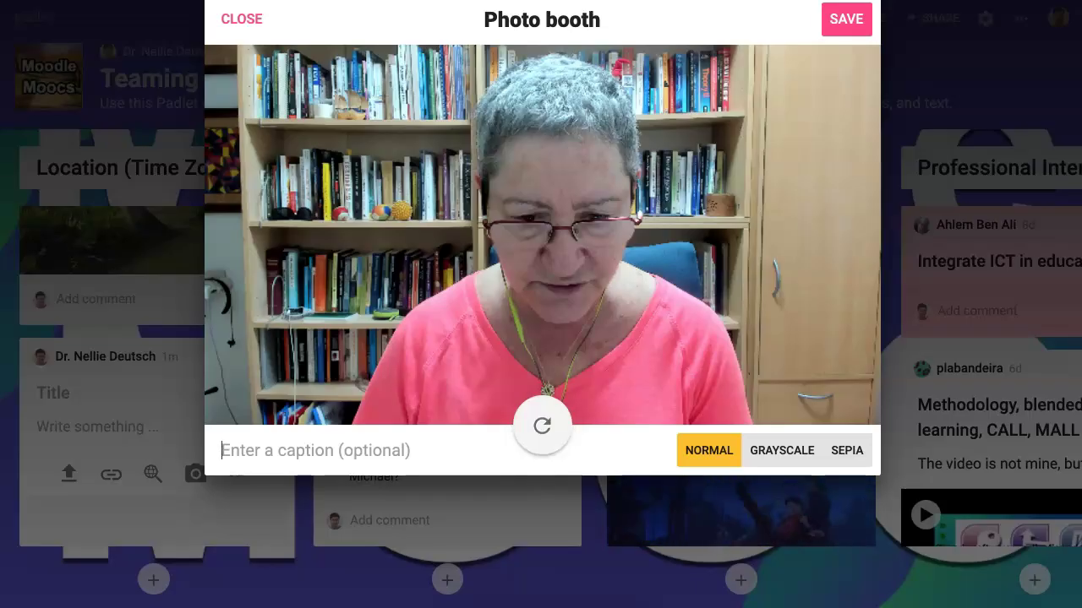
Step: Preview the Grayscale and Sepia filters on the captured photo, discard it and close the photo booth
click(781, 450)
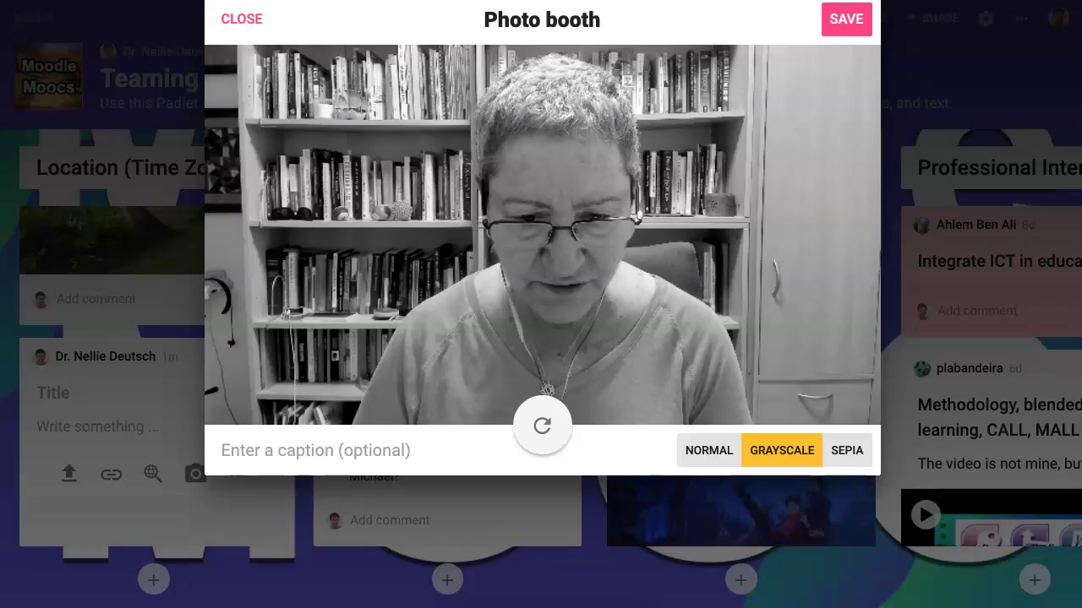
click(846, 450)
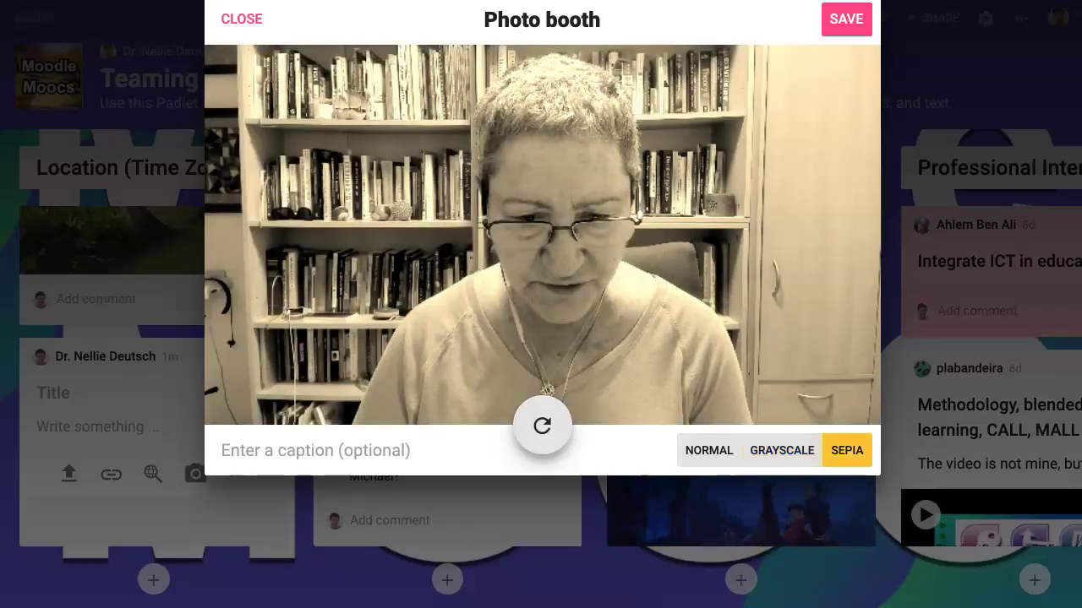
click(541, 425)
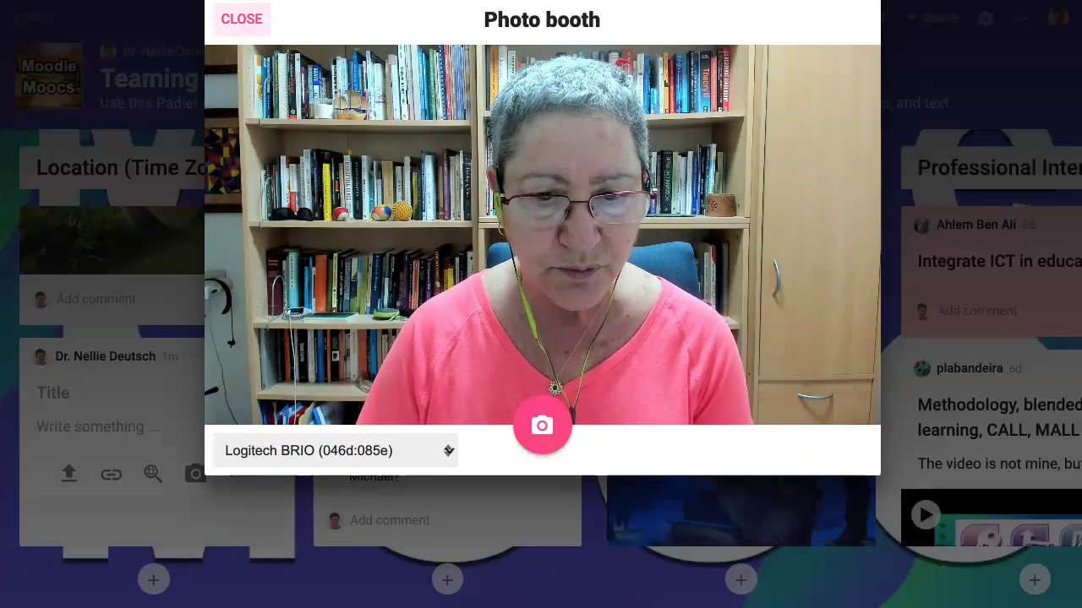
click(242, 19)
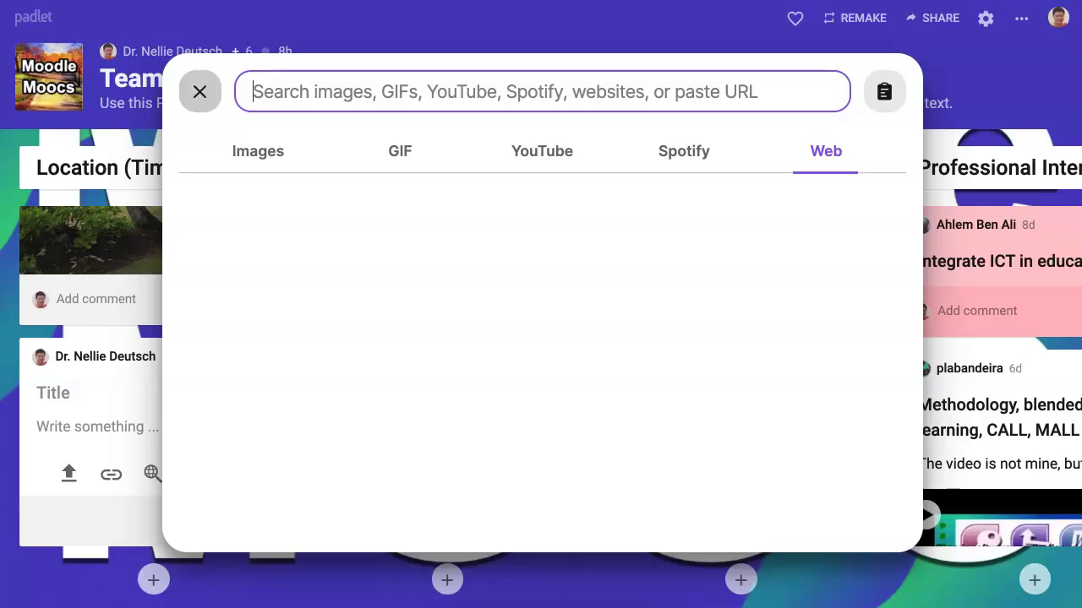
Step: Search for images from the draft post using the post author's first and last name
click(200, 91)
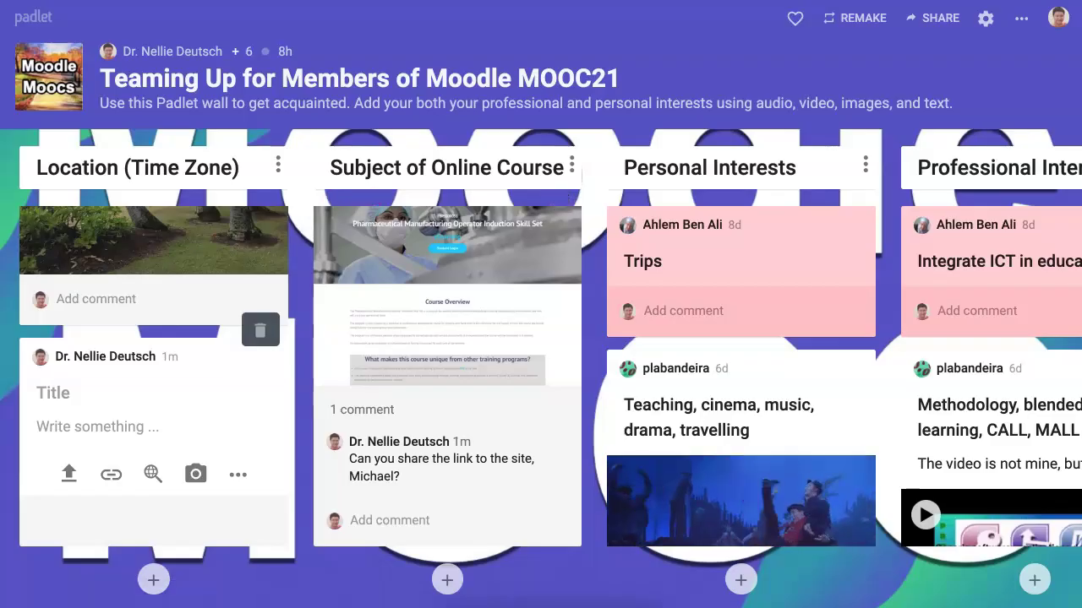
click(153, 474)
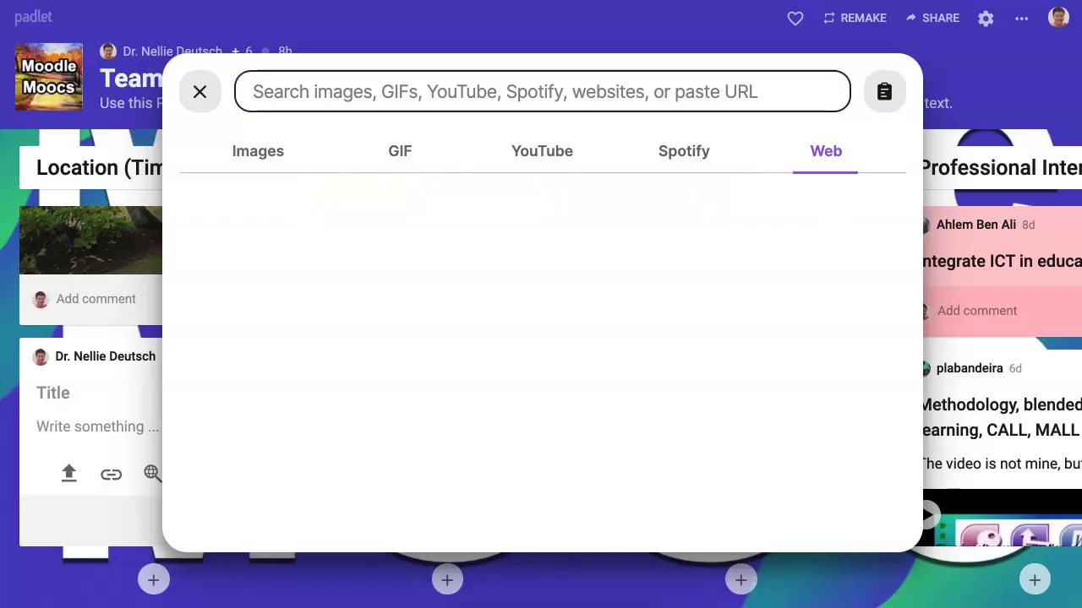
click(258, 151)
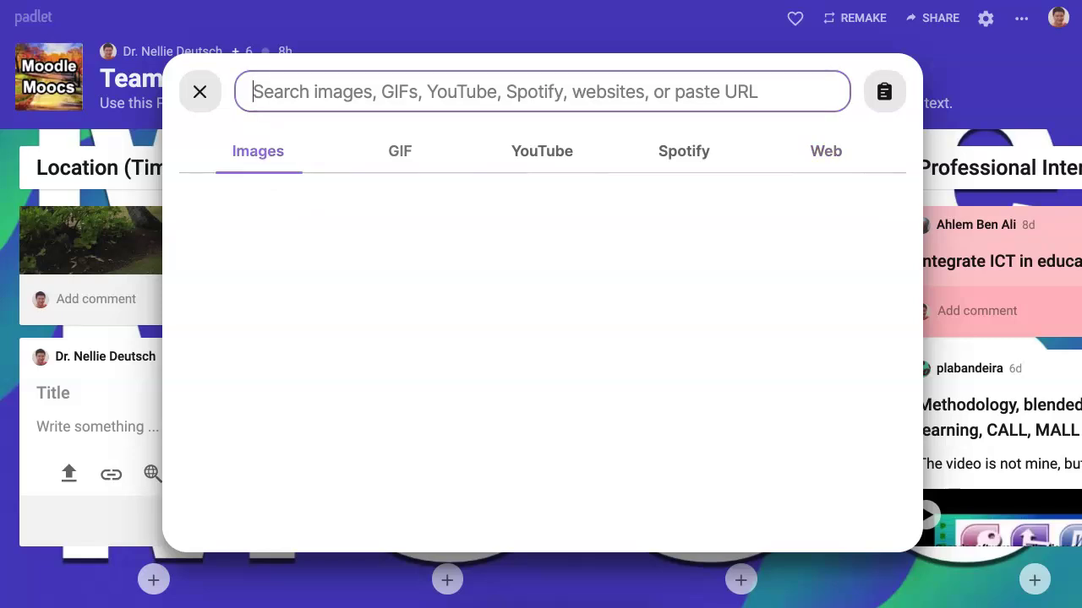
text(Nellie Deutsch)
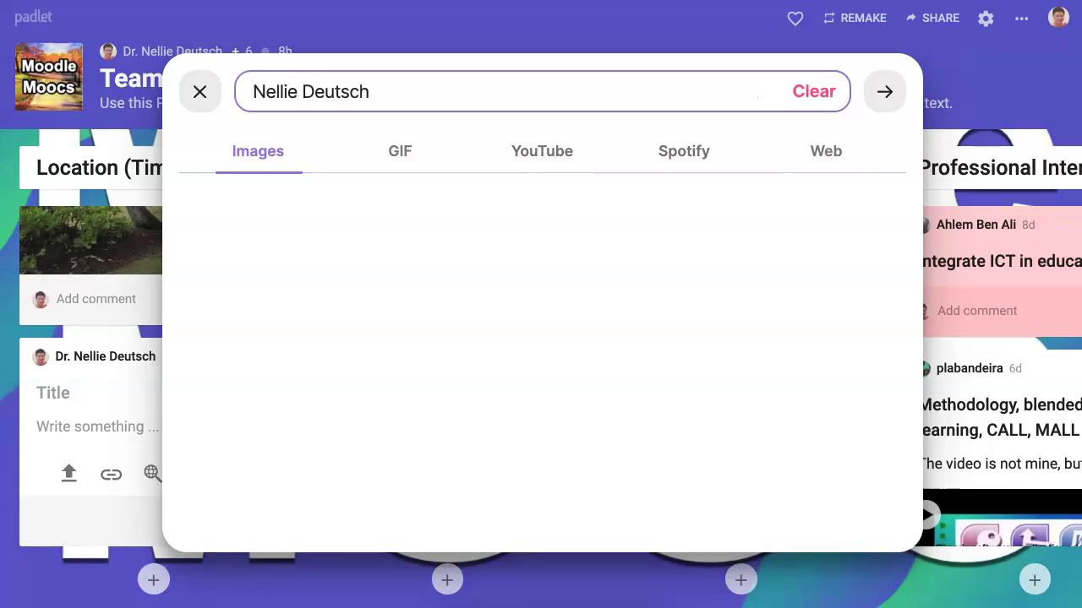
key(Return)
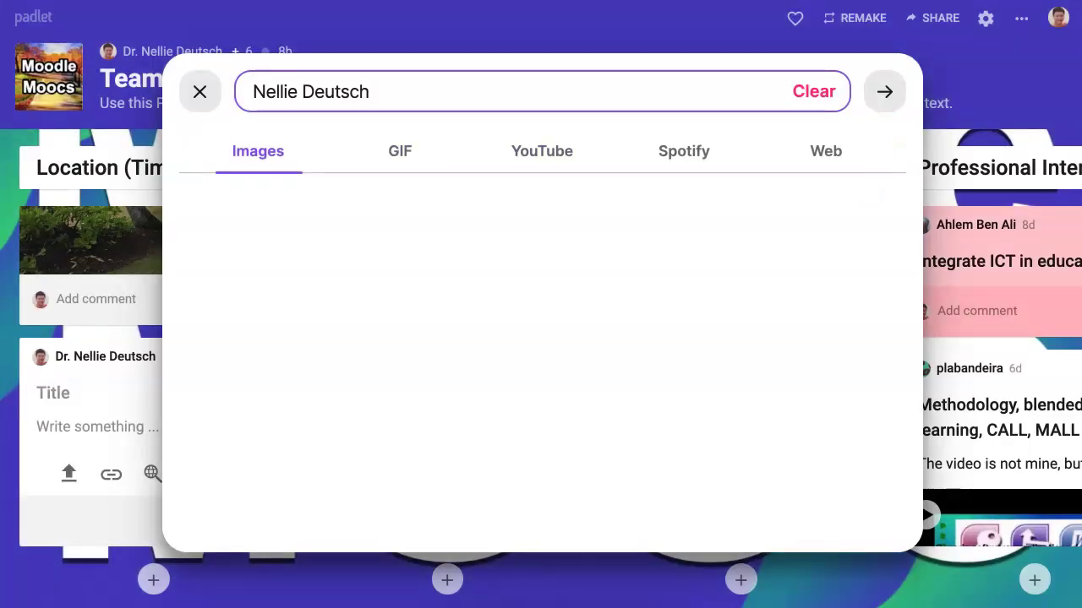
click(884, 91)
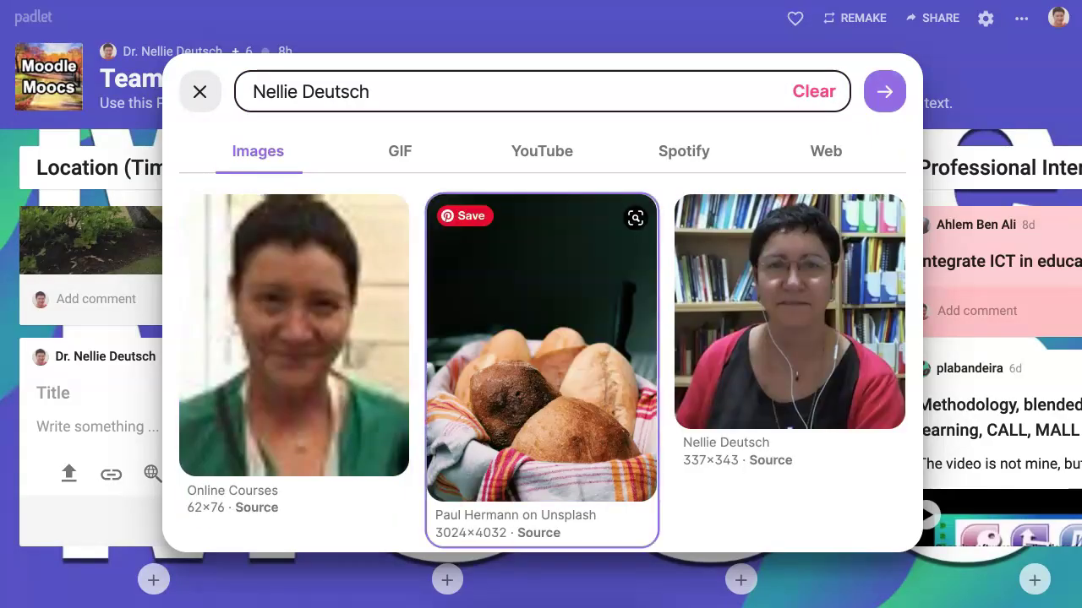
Step: Browse the image results and attach the portrait from the "About" page result, 477×555, to the draft post
scroll(541, 355, down, 1)
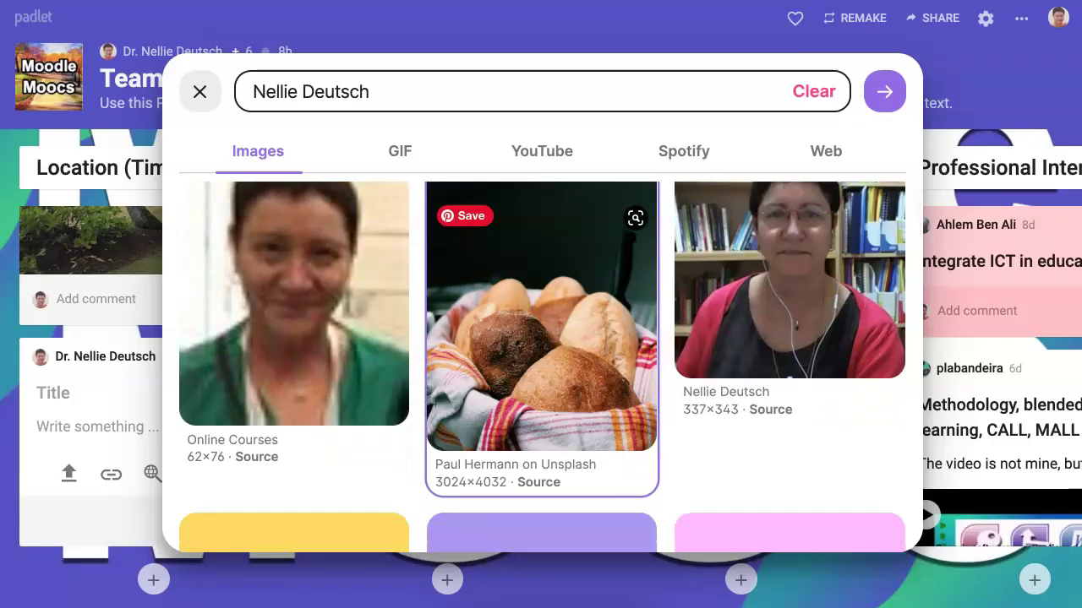
scroll(541, 354, up, 1)
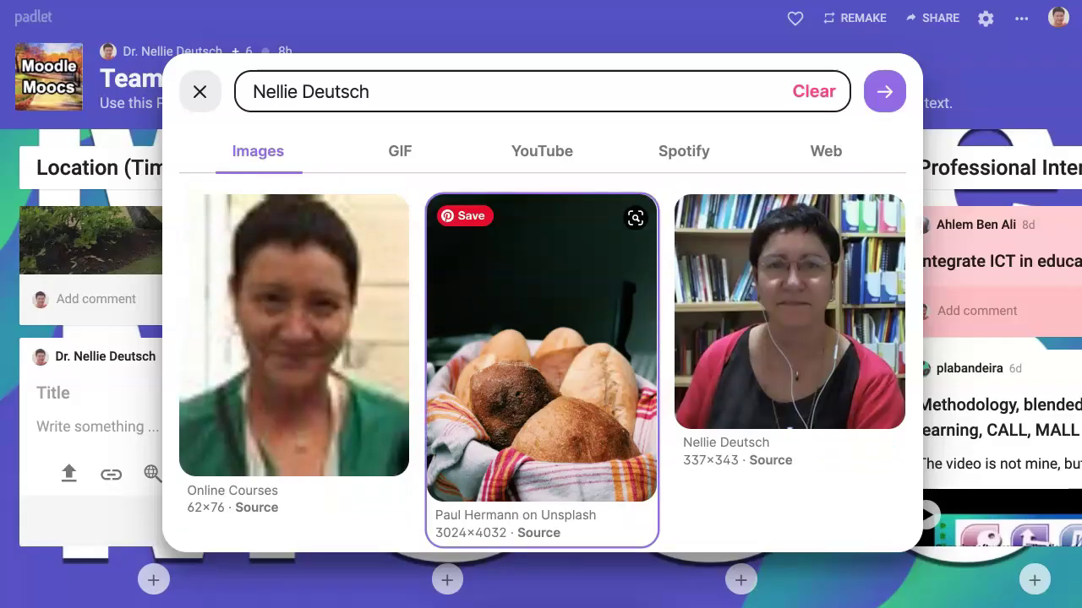
scroll(541, 355, down, 5)
scroll(541, 355, down, 1)
scroll(541, 355, up, 2)
scroll(541, 355, down, 1)
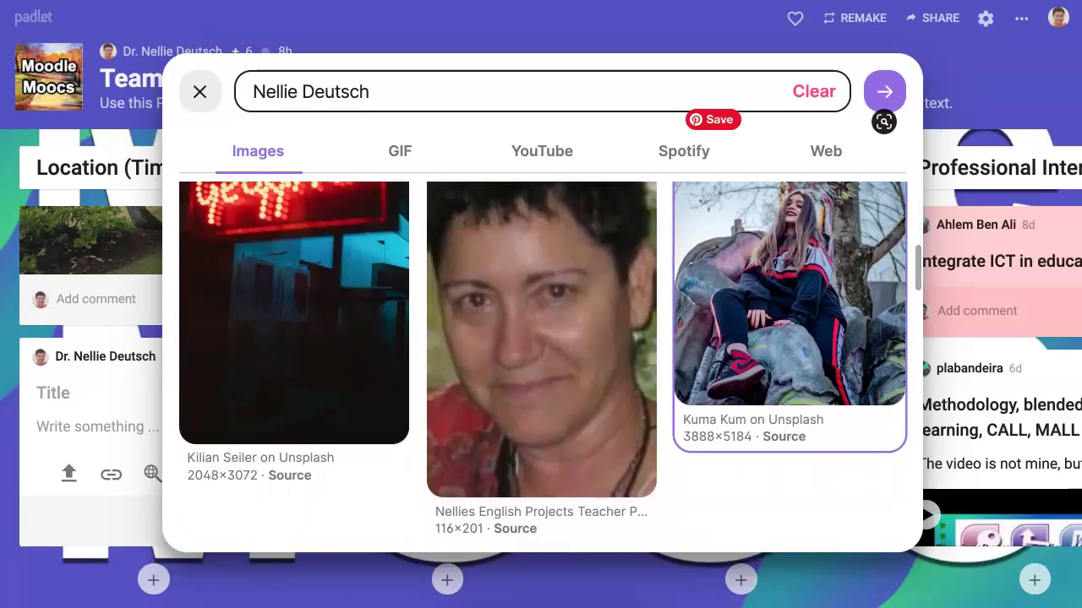
scroll(540, 380, down, 3)
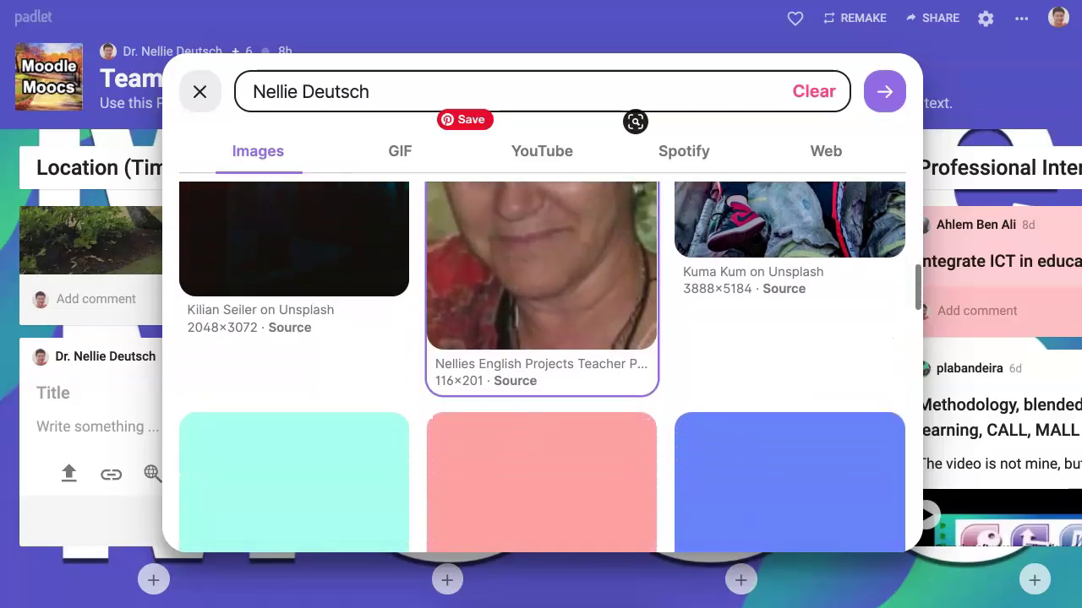
scroll(541, 380, down, 1)
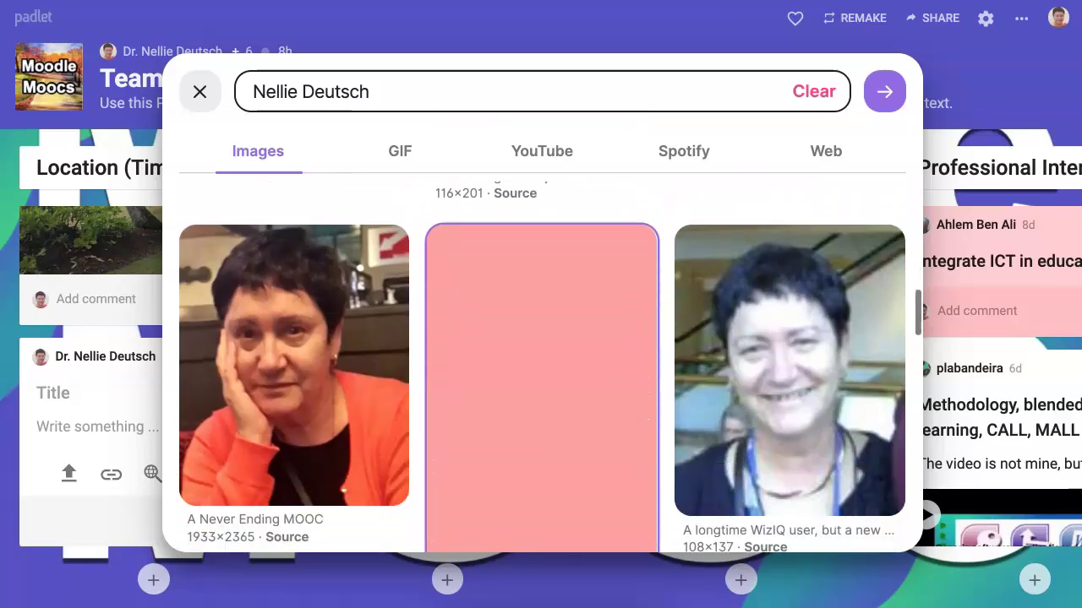
scroll(541, 380, down, 5)
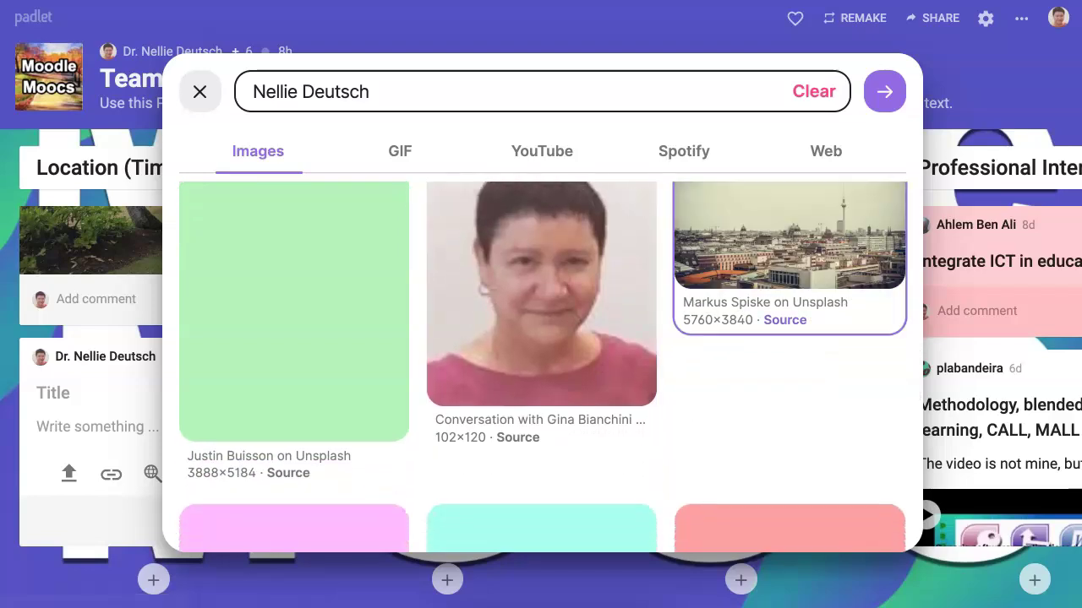
scroll(541, 355, down, 3)
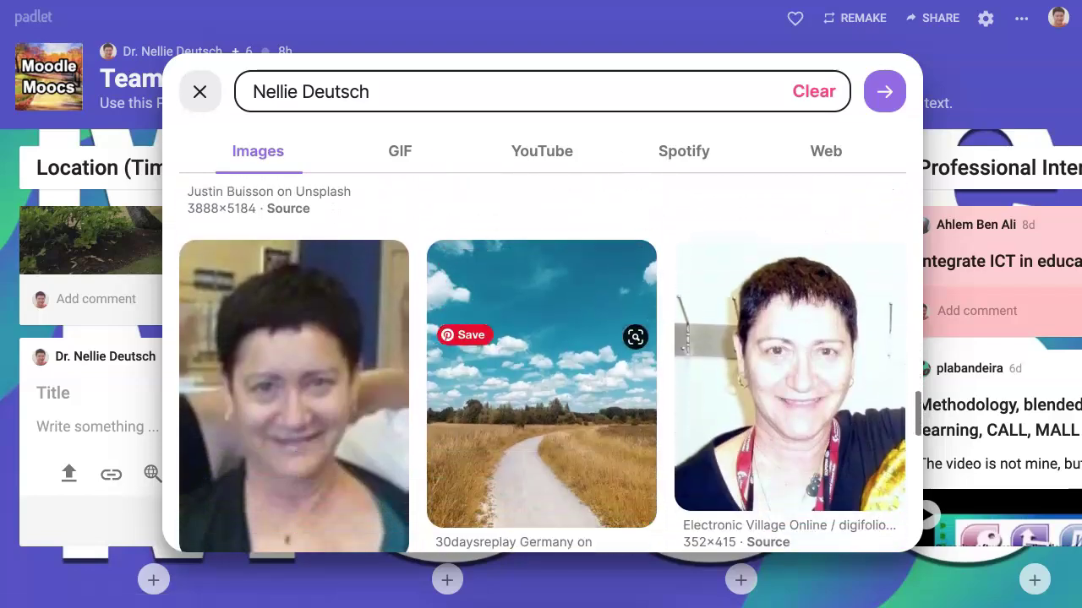
scroll(541, 355, down, 6)
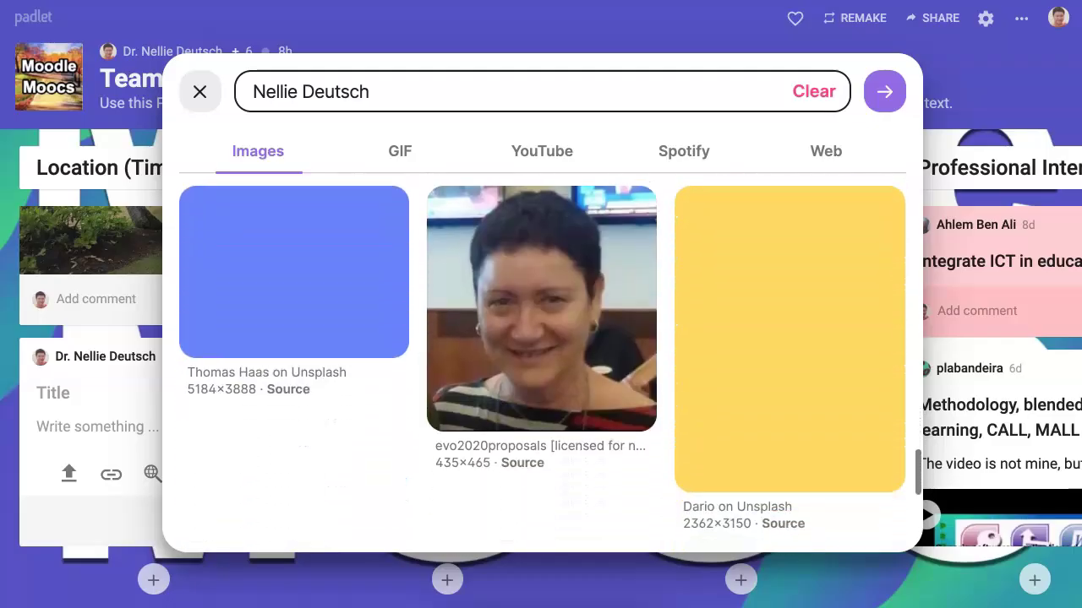
scroll(541, 355, down, 3)
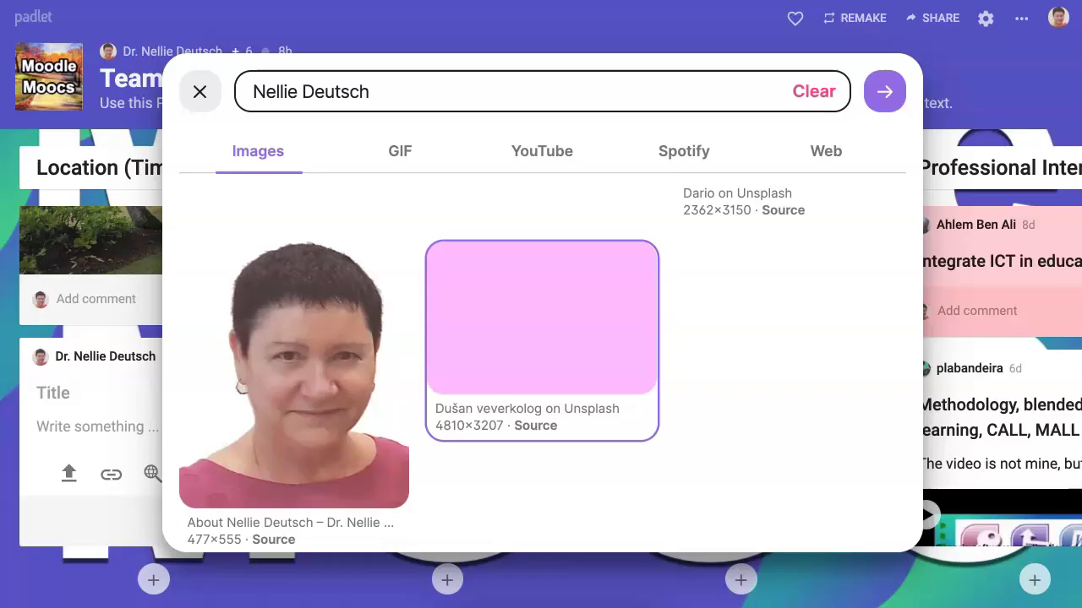
click(294, 372)
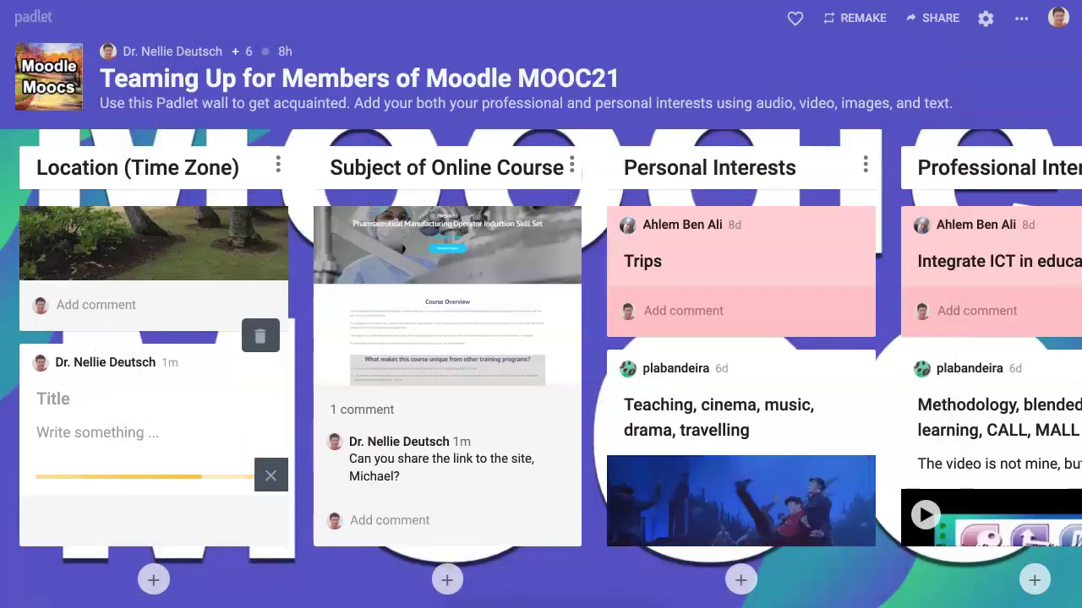
Step: Check the attached portrait and delete the draft post from the Location (Time Zone) column
scroll(153, 376, down, 2)
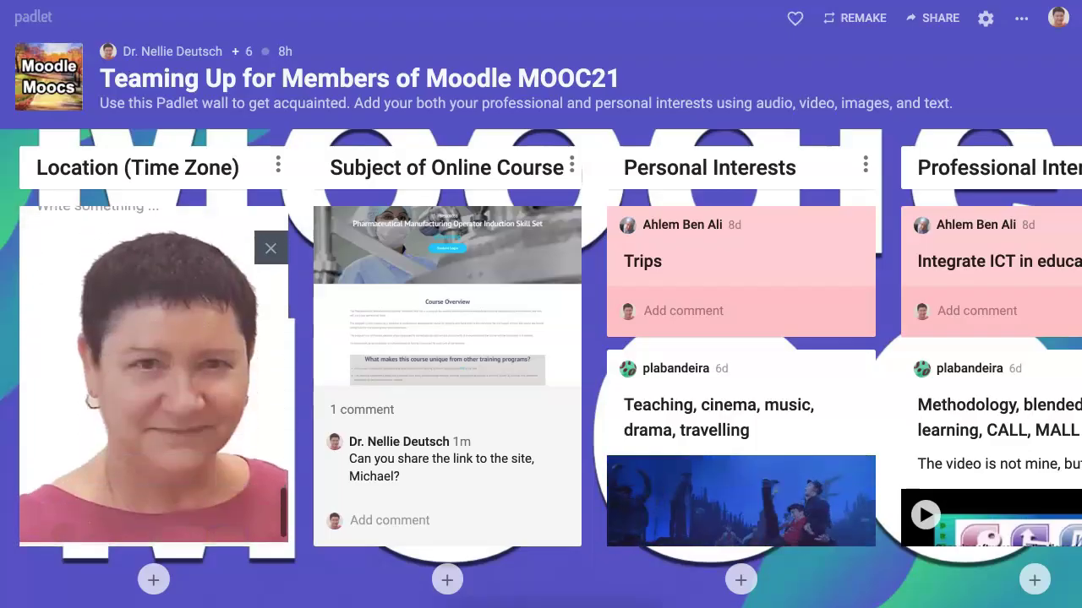
scroll(154, 376, up, 3)
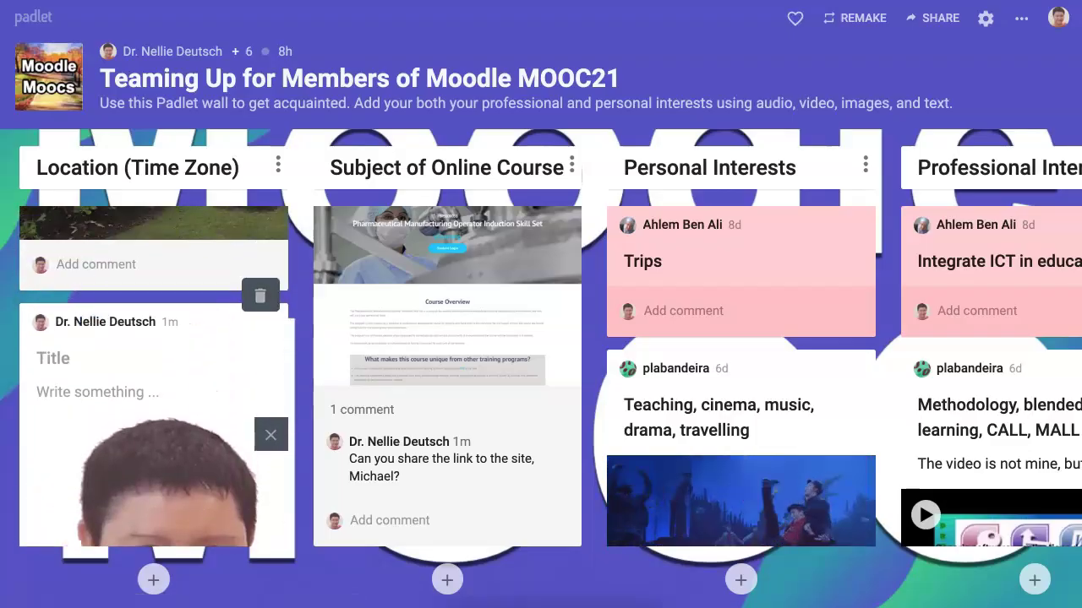
click(259, 295)
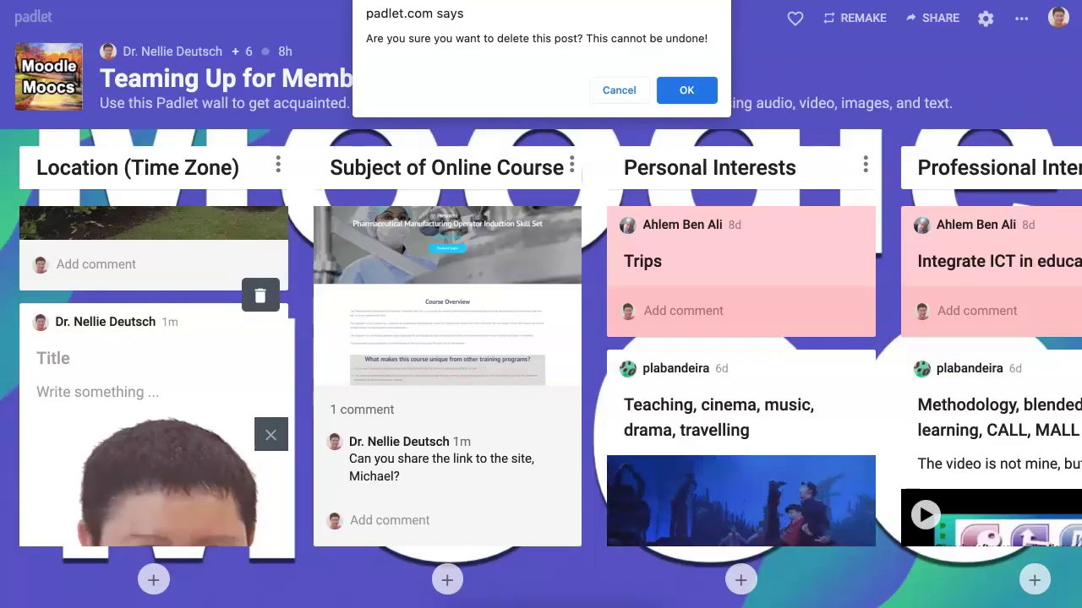
click(686, 89)
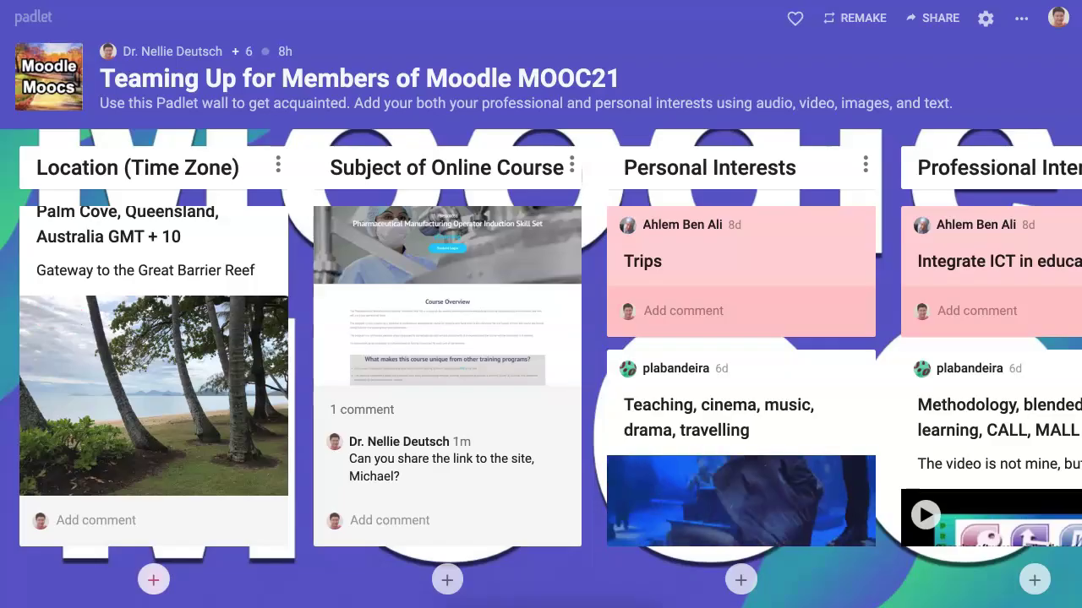
Step: Start a new post in the Location (Time Zone) column and open its content search
scroll(153, 580, right, 1)
click(149, 579)
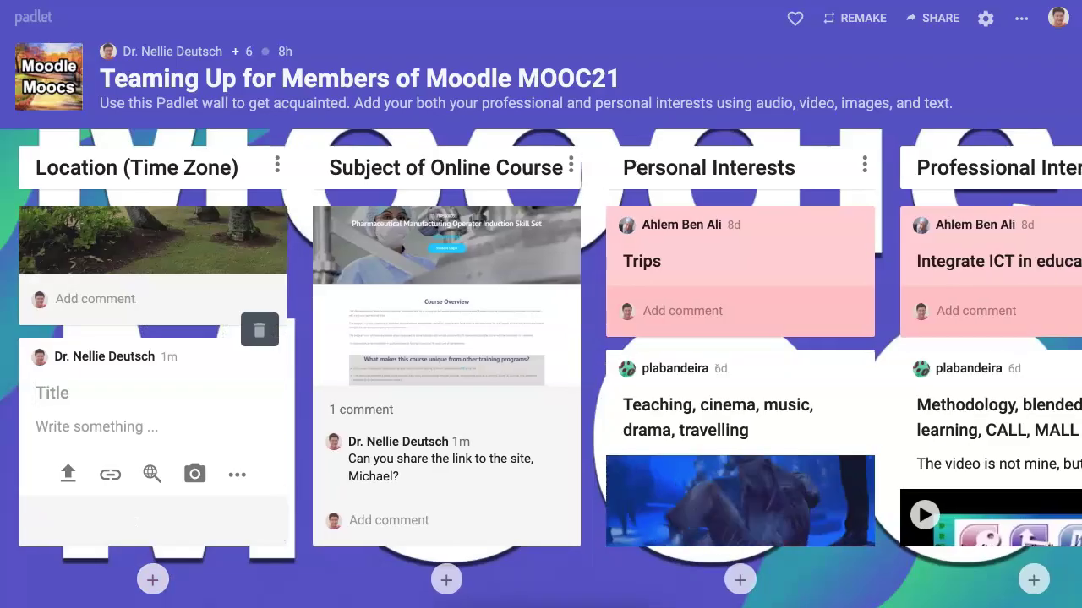
click(151, 474)
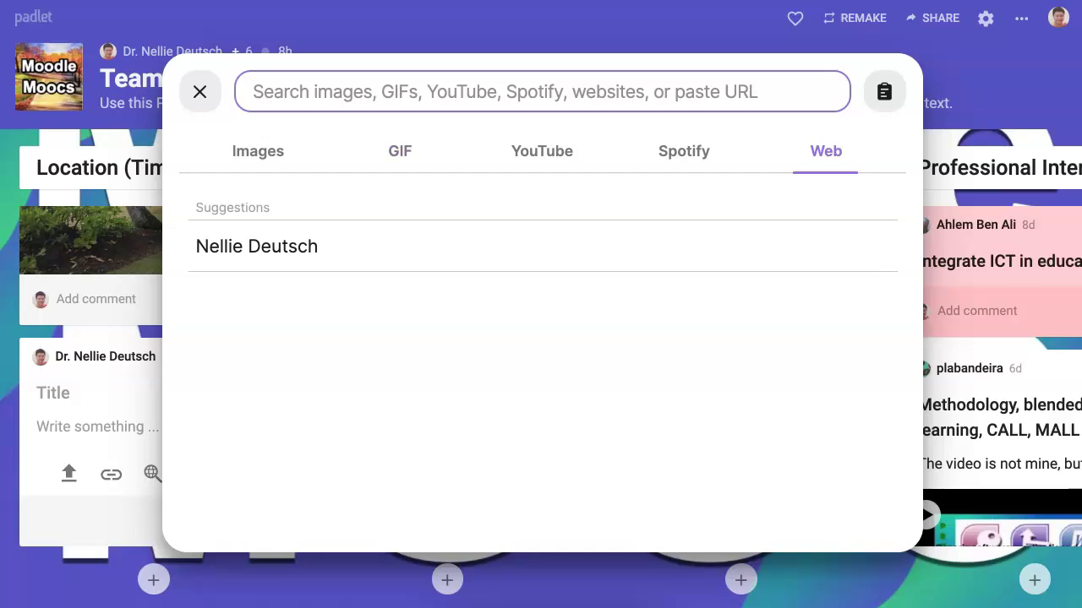
Step: Search the GIFs for "Thumb down" and browse the results
click(400, 151)
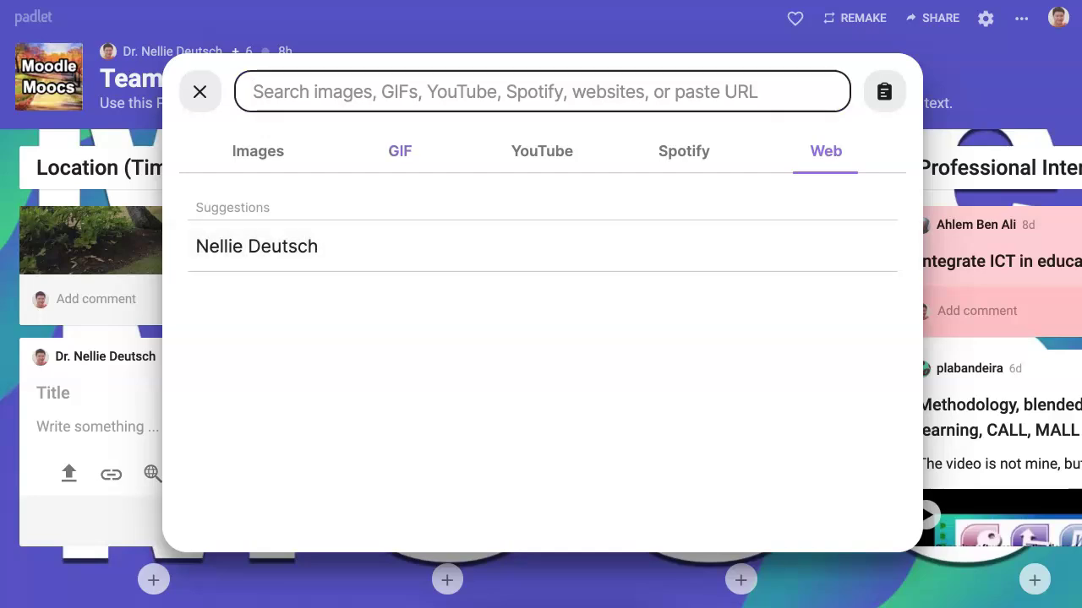
click(252, 91)
click(400, 150)
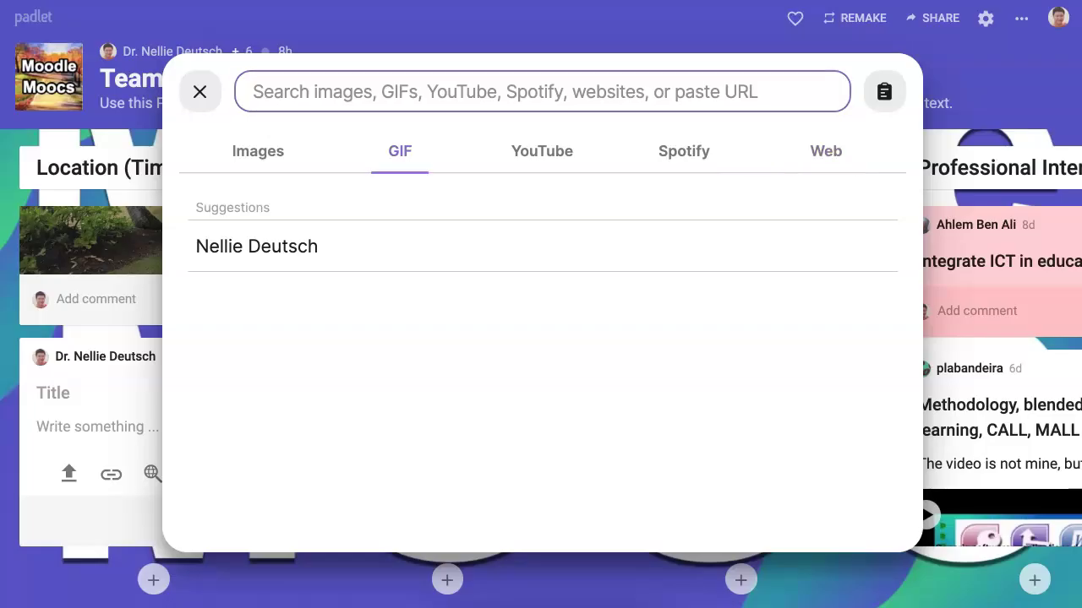
text(Thum)
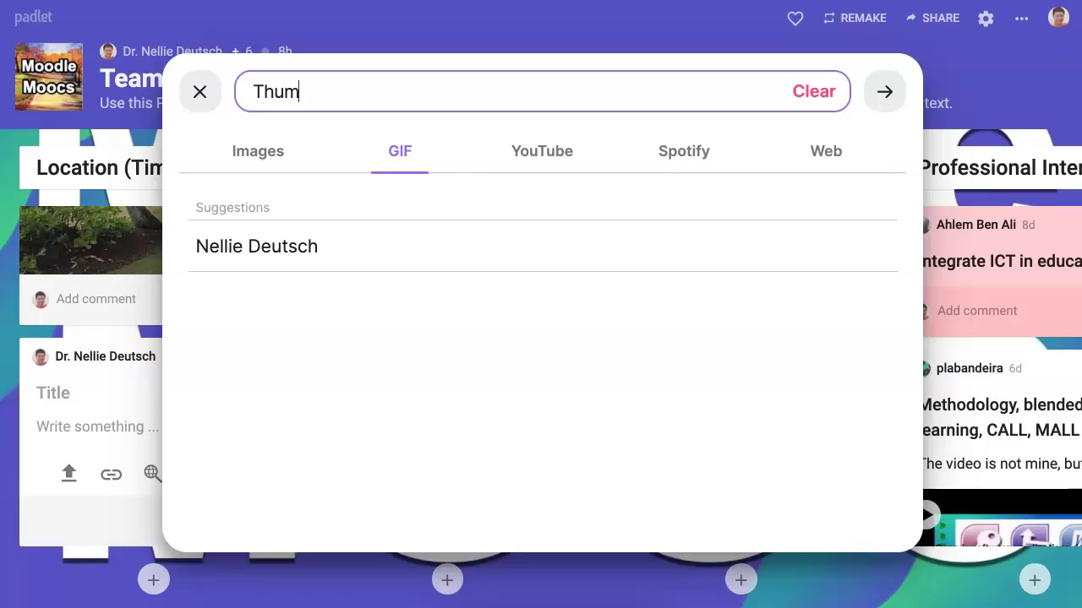
text(bs down)
key(shift+Left)
key(BackSpace)
key(Return)
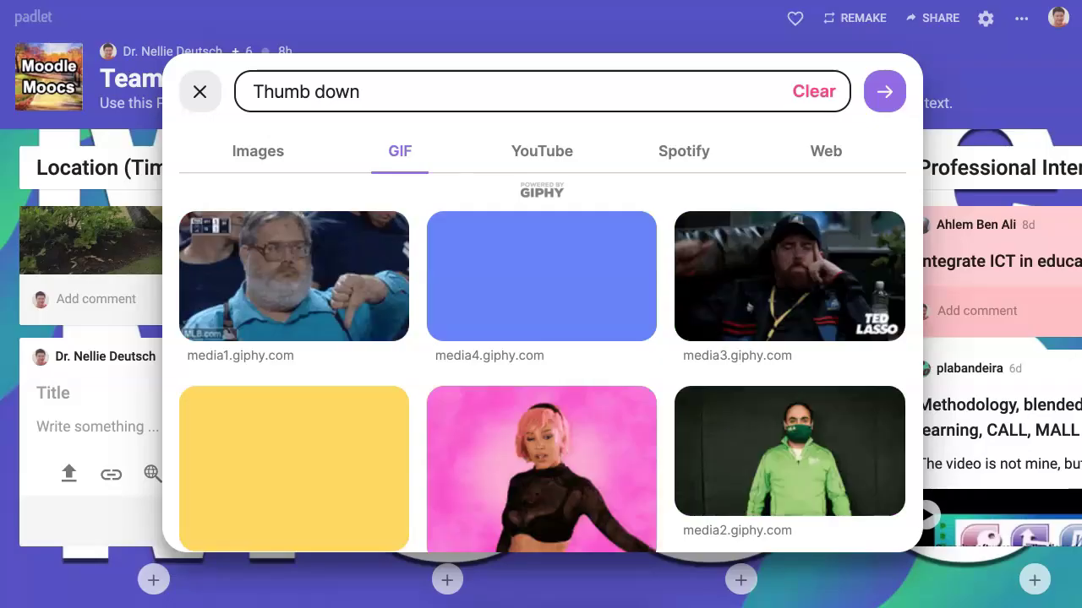
scroll(540, 253, down, 1)
scroll(541, 253, down, 7)
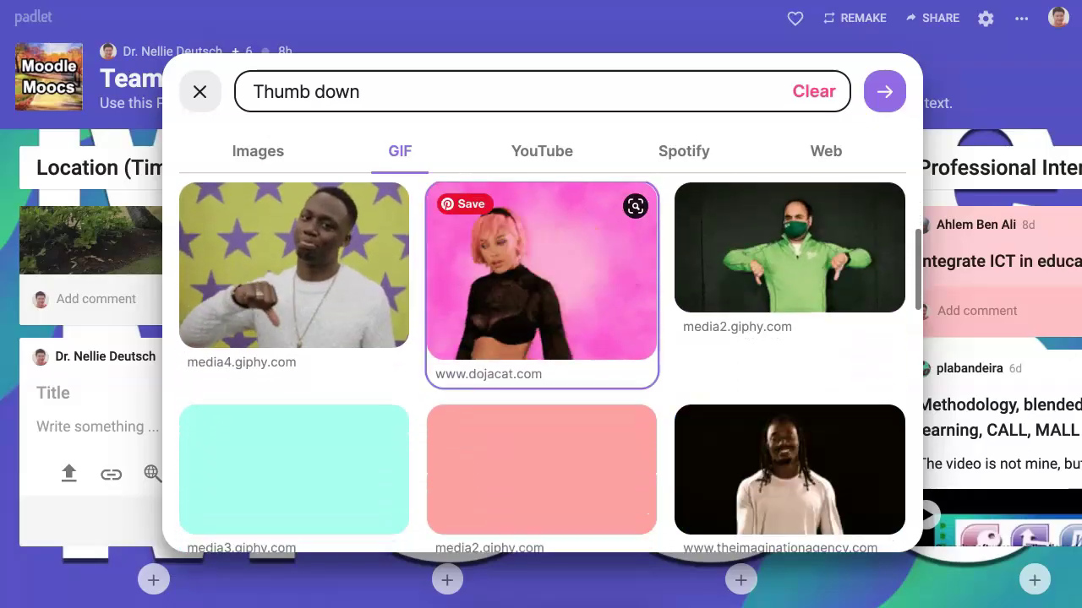
scroll(541, 363, down, 8)
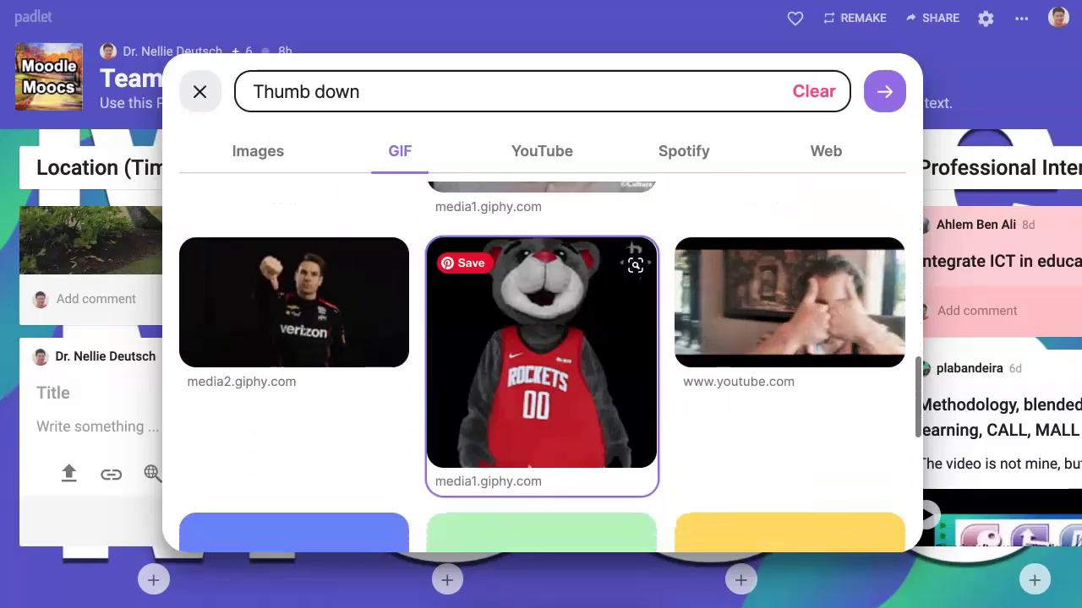
scroll(540, 363, up, 15)
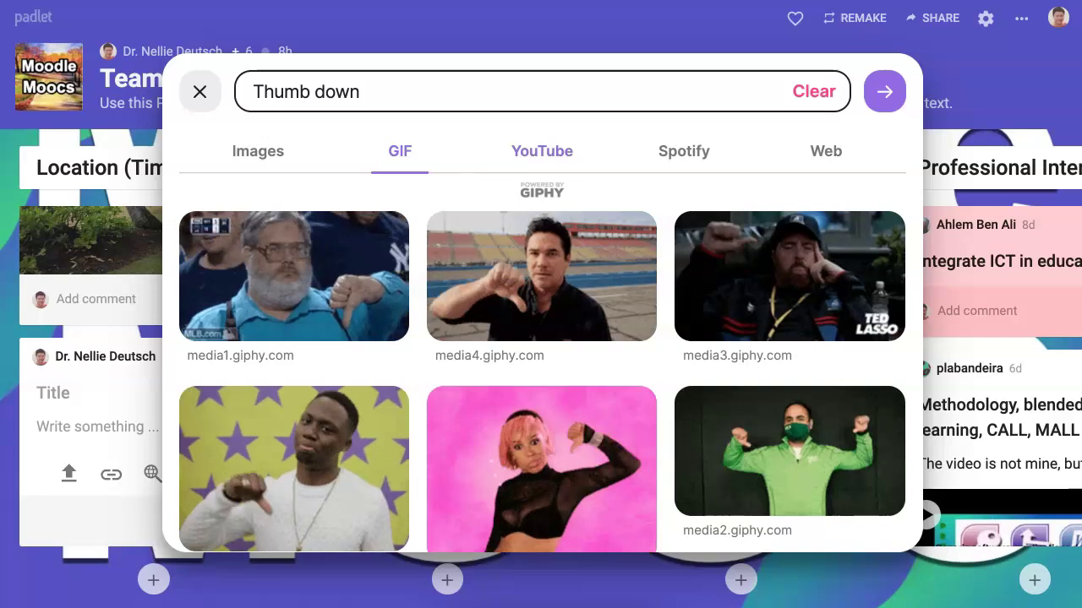
Step: Search YouTube videos using the post author's first and last name and browse the results
click(542, 150)
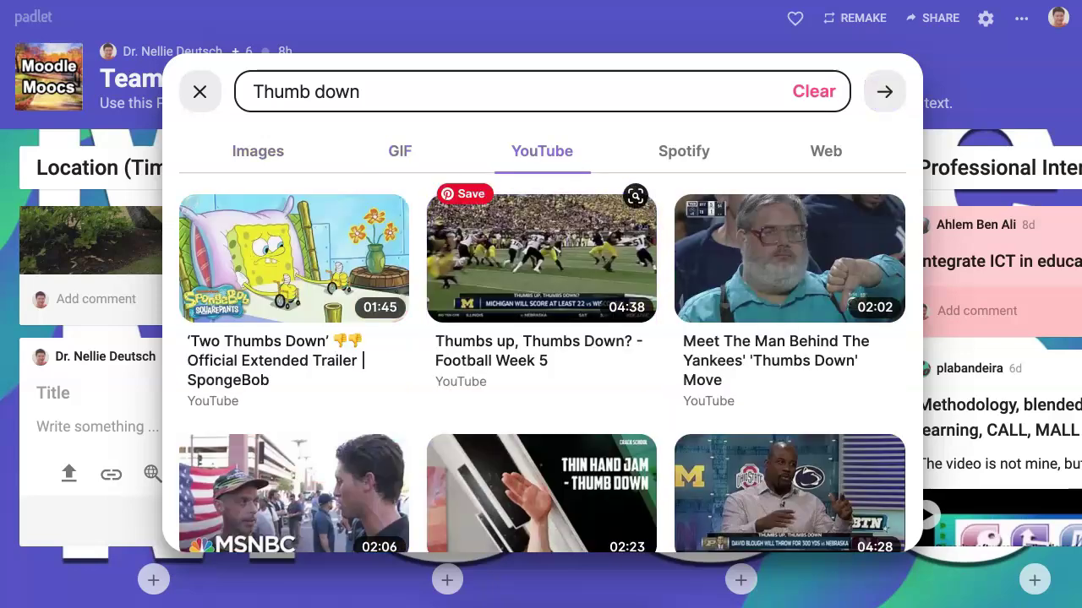
drag(360, 91, 252, 91)
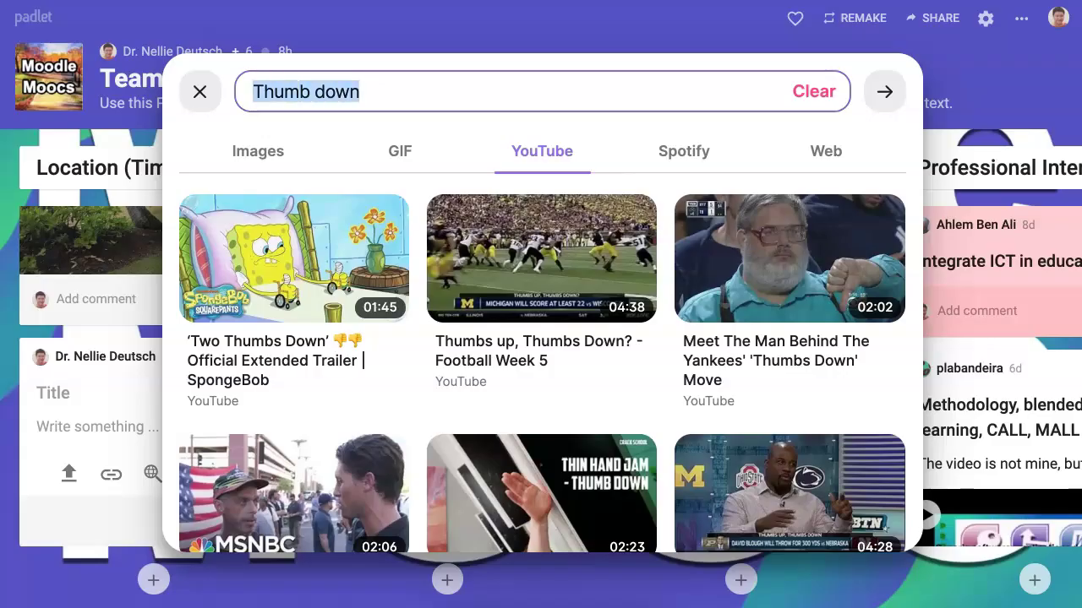
text(Nellie Deutsch)
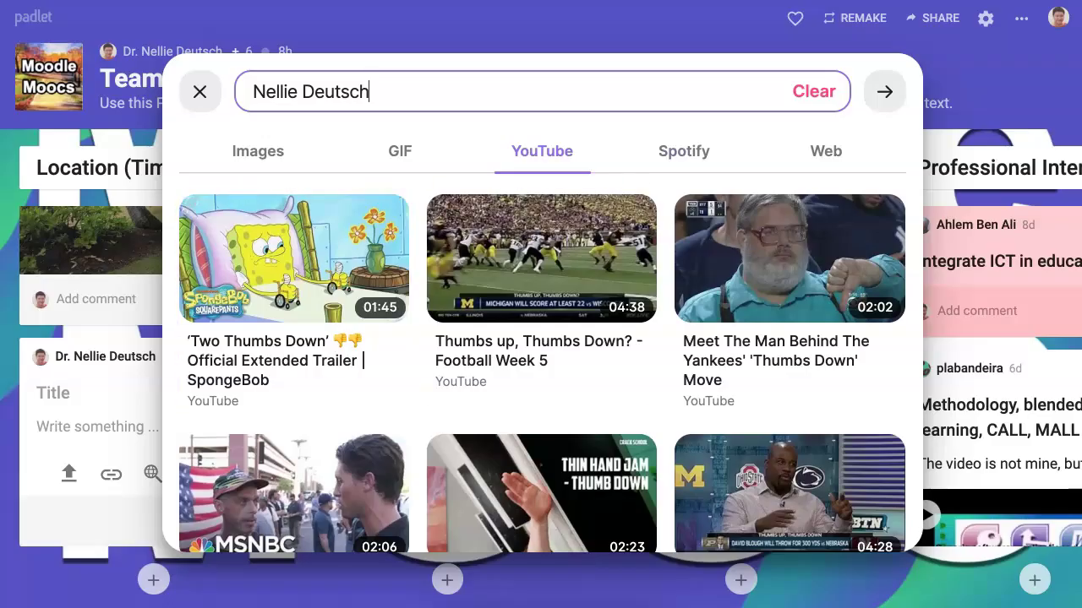
click(884, 91)
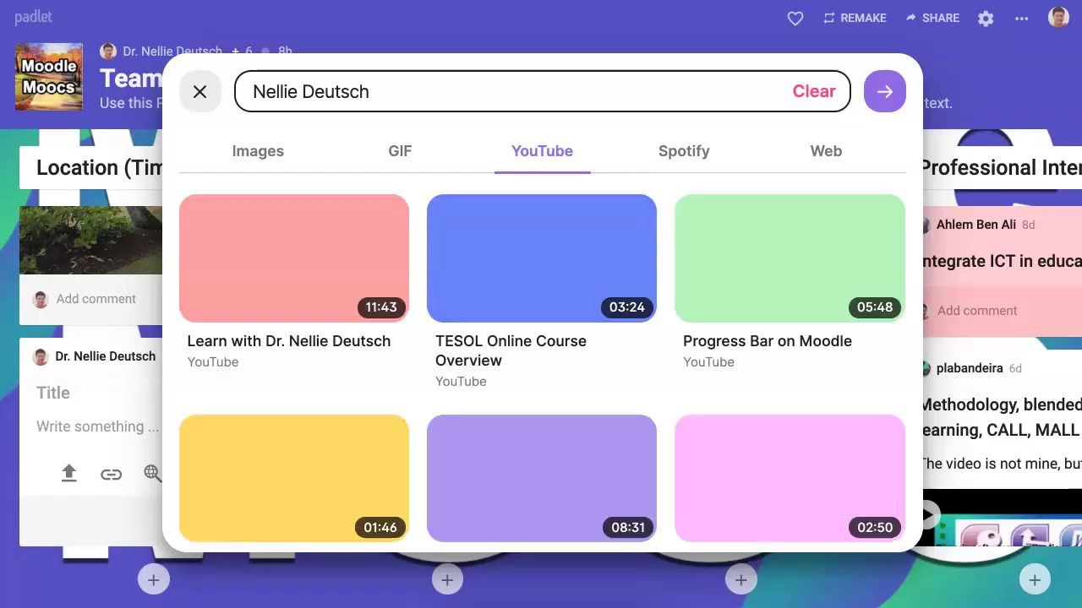
scroll(540, 211, down, 7)
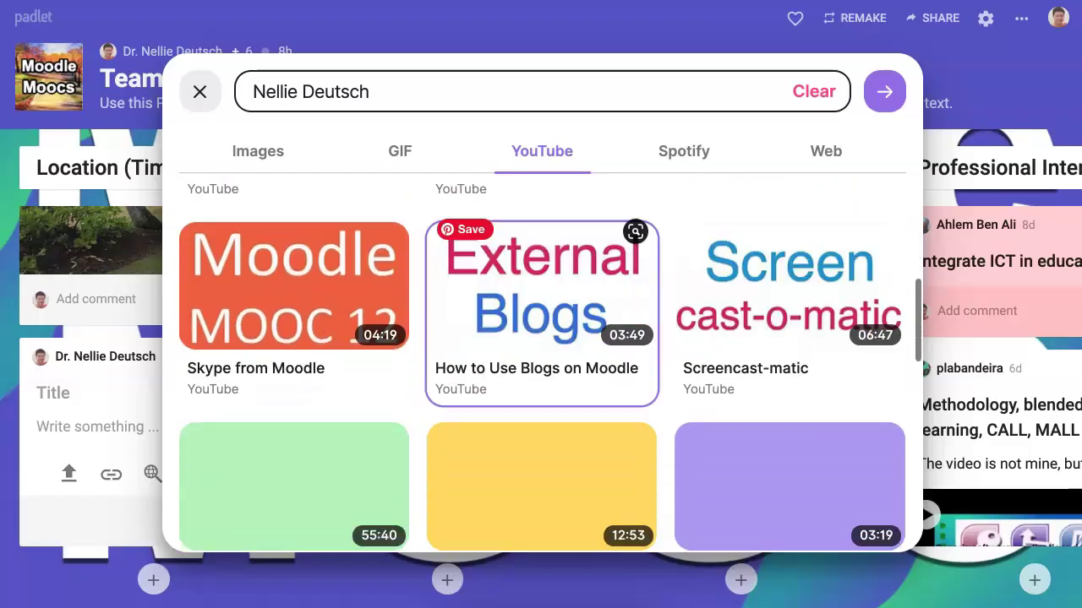
scroll(540, 211, down, 3)
scroll(541, 211, up, 10)
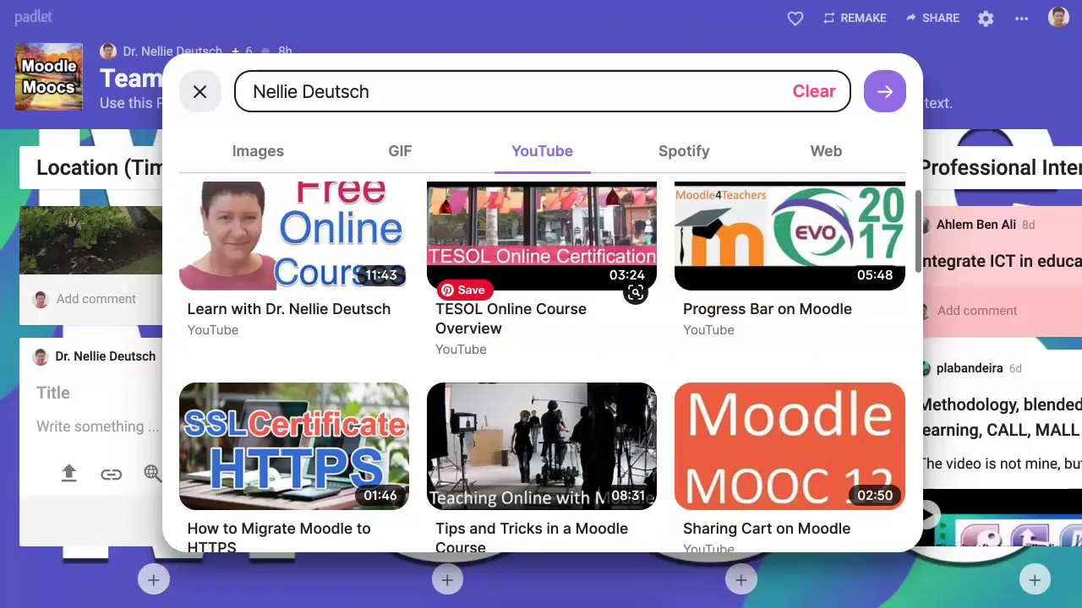
Step: Look through the Spotify results for the post author's name
click(683, 151)
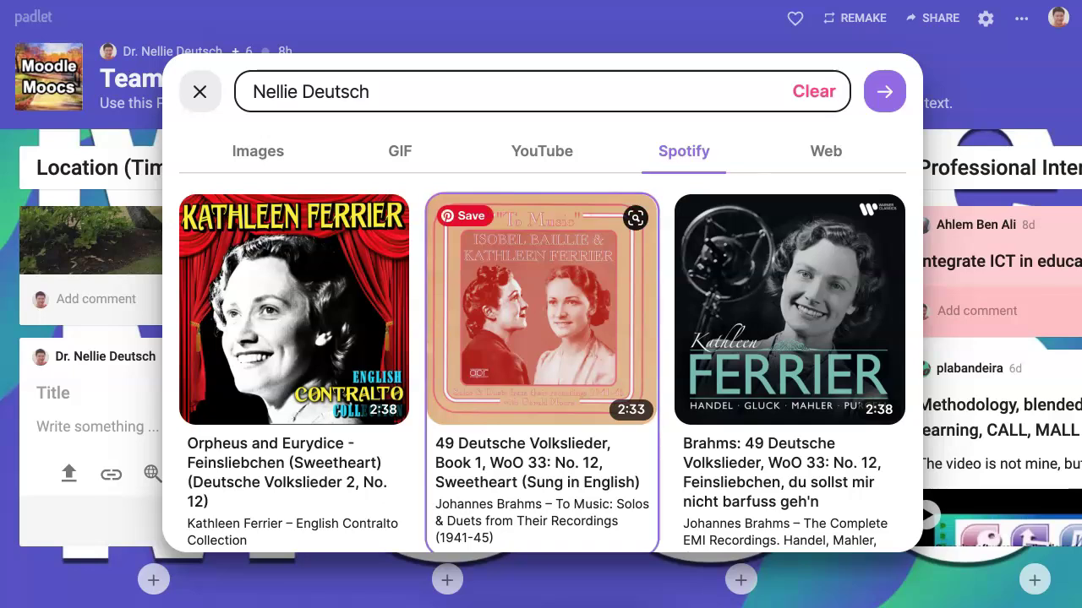
scroll(541, 363, down, 3)
scroll(541, 363, up, 3)
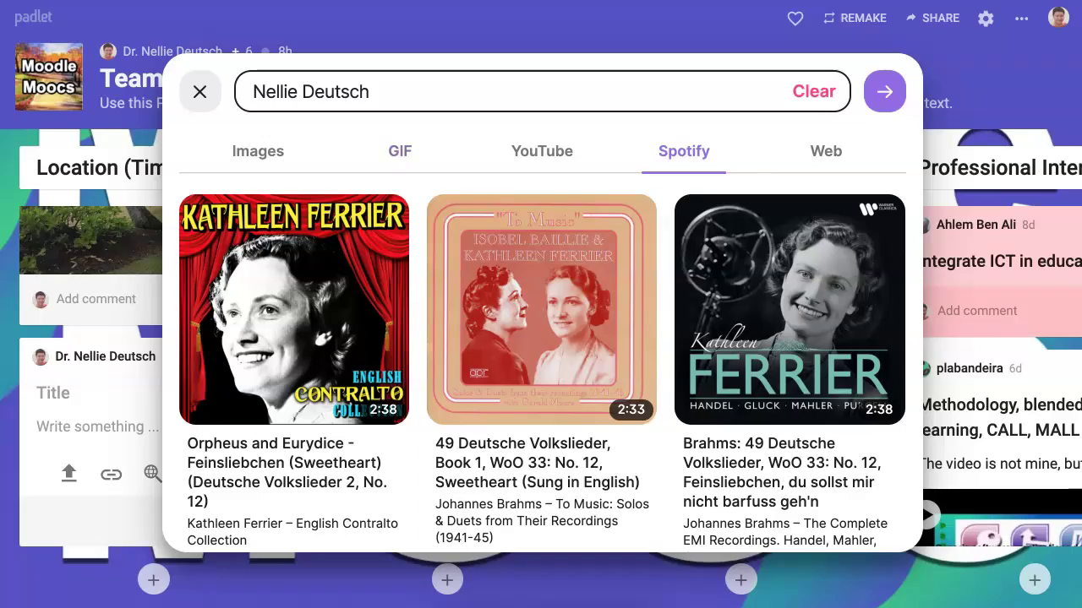
Step: Search Spotify for "Blended Learning" and browse the tracks and podcast episodes
click(252, 91)
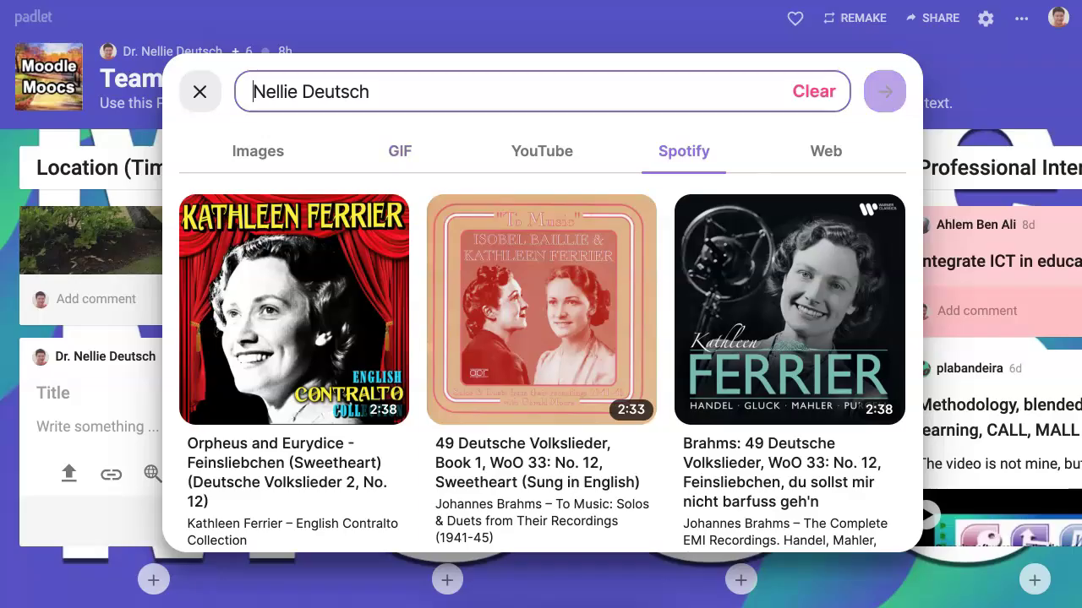
key(super+a)
key(BackSpace)
text(Blended Learning)
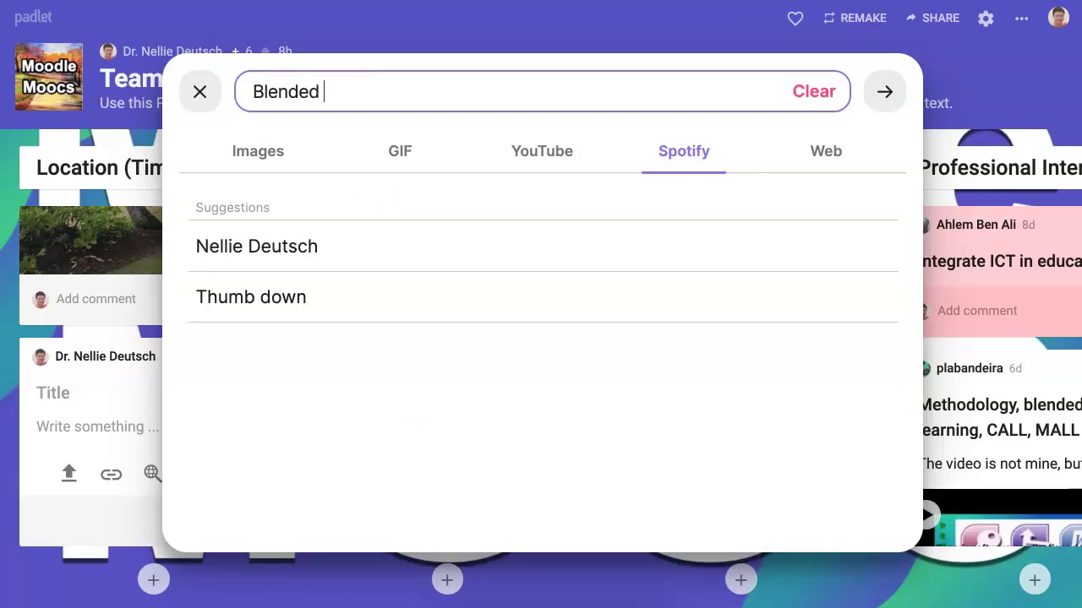
key(Return)
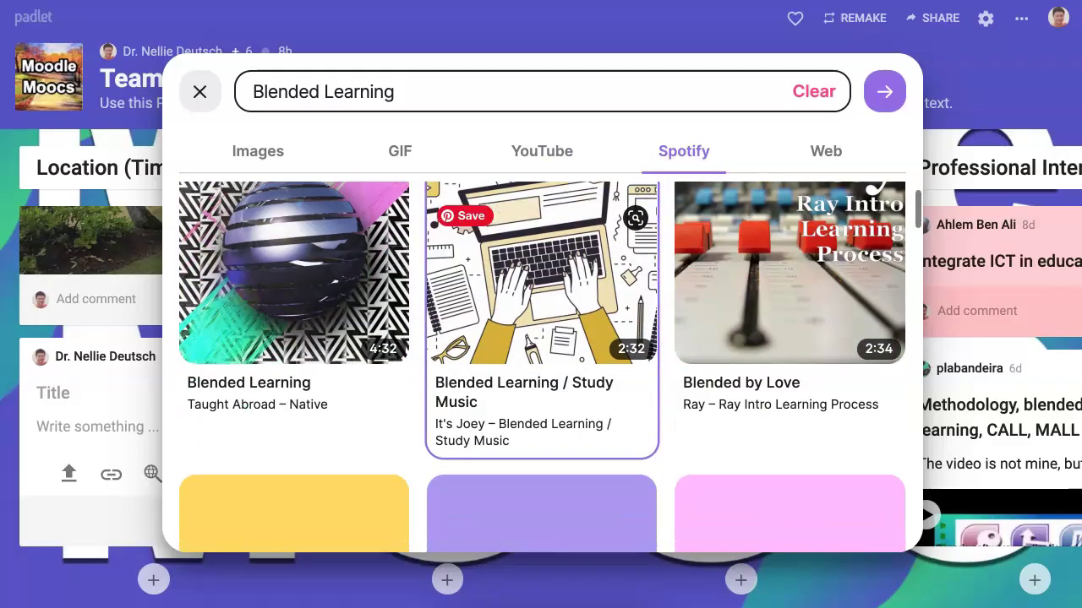
scroll(541, 363, down, 4)
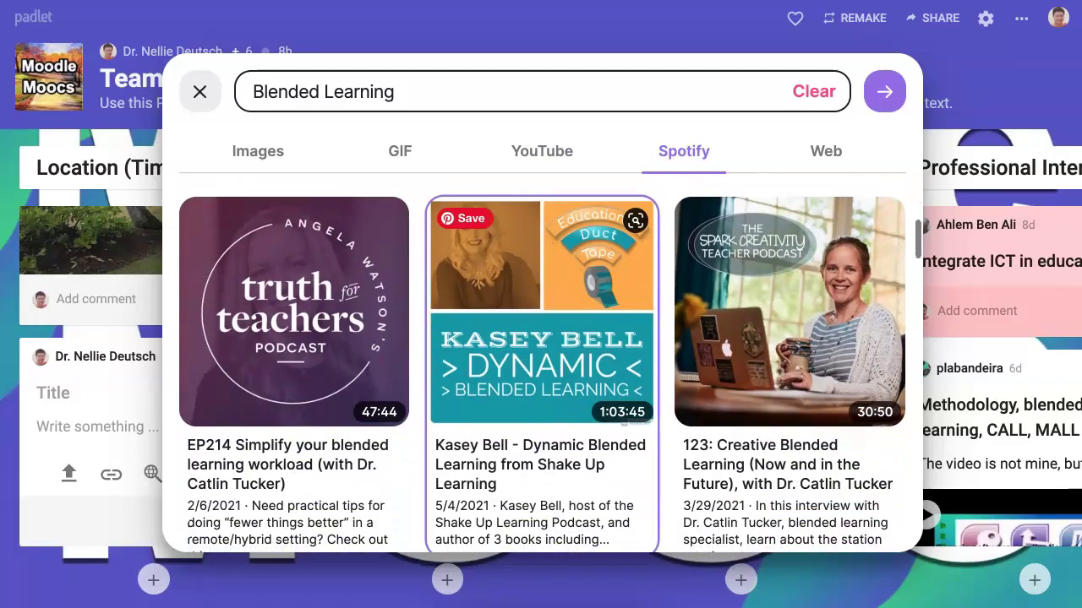
Step: Look through further podcast episodes in the Spotify results for "Blended Learning"
scroll(540, 220, down, 4)
scroll(541, 219, up, 1)
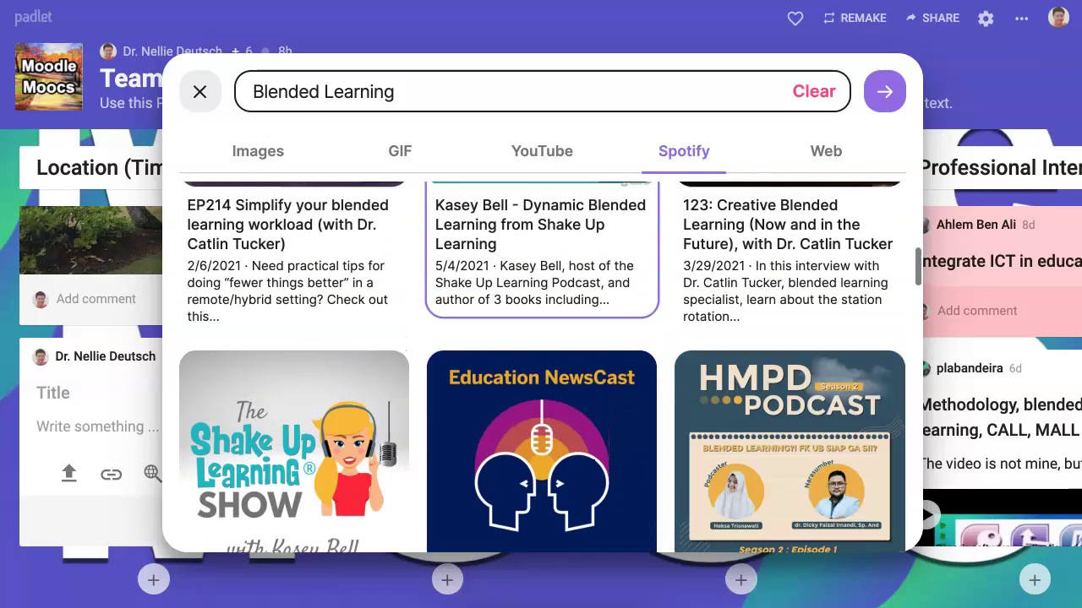
scroll(541, 338, up, 6)
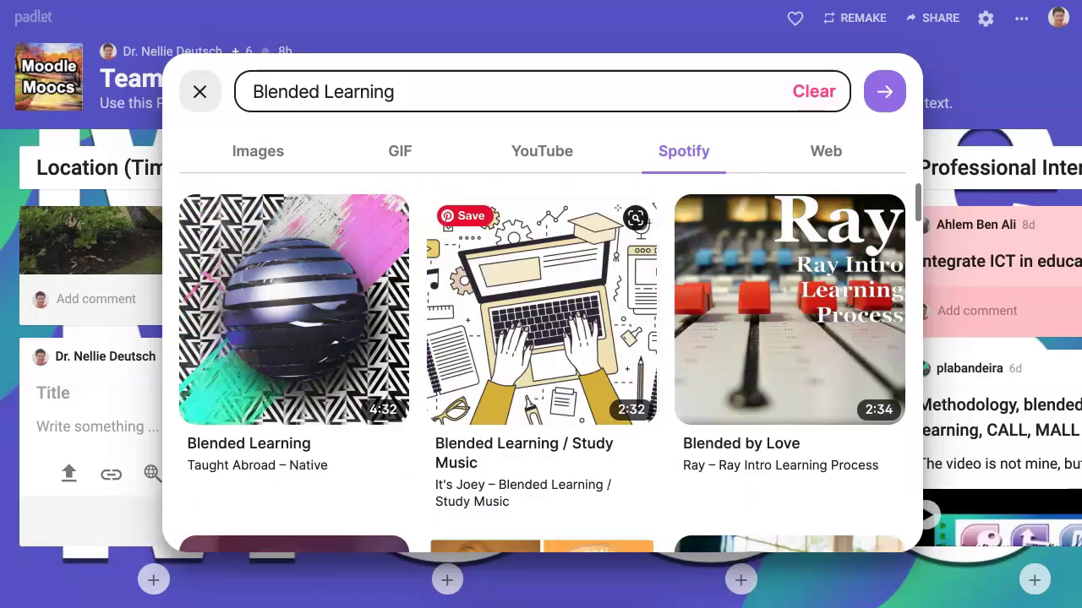
click(813, 91)
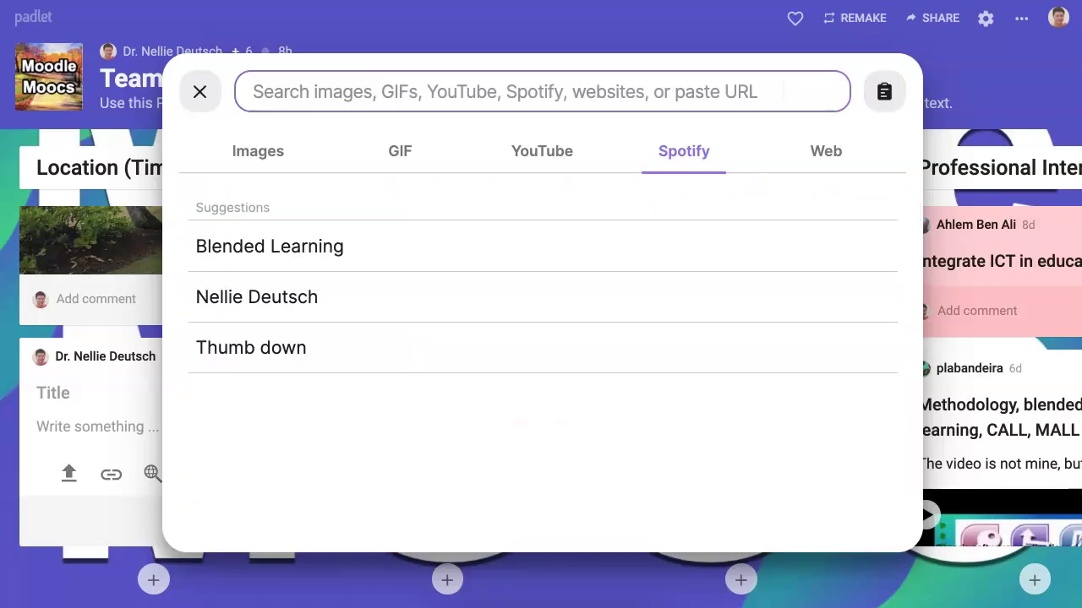
click(825, 151)
text(h)
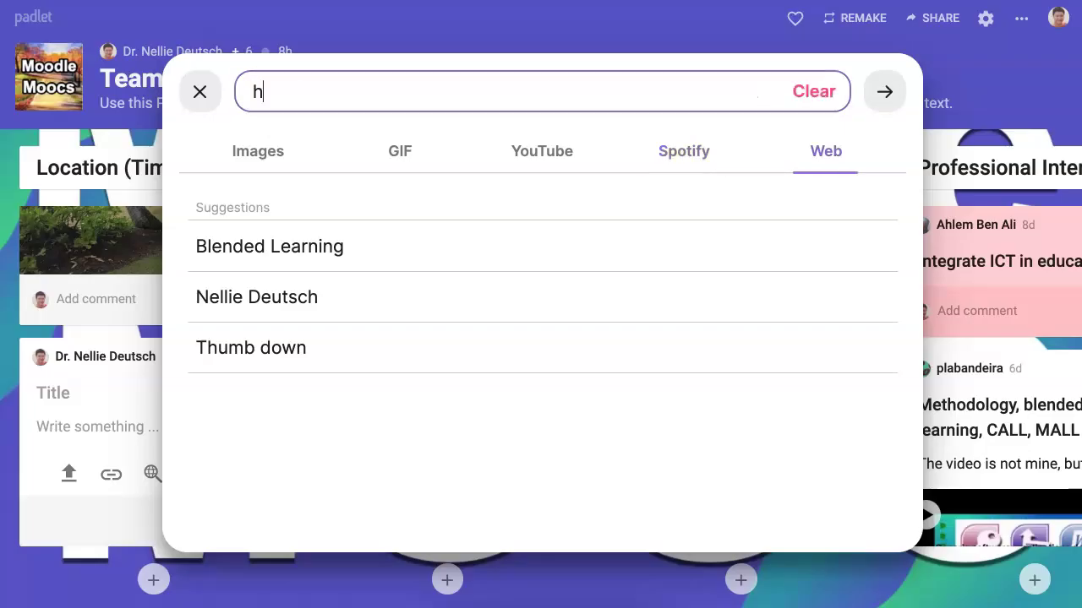
text(ttps://moodle)
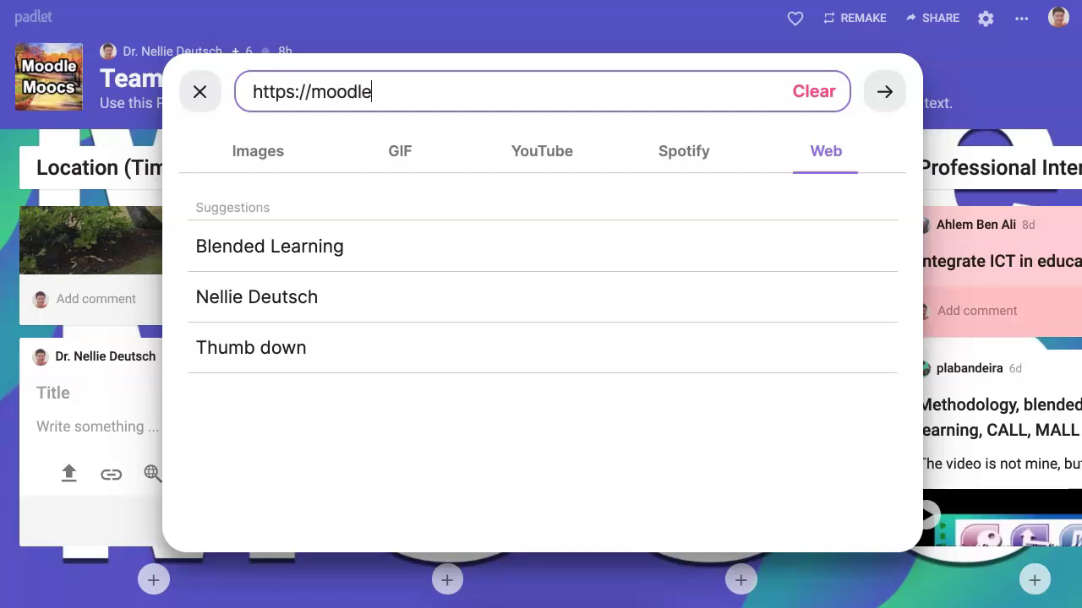
text(4teachers.org)
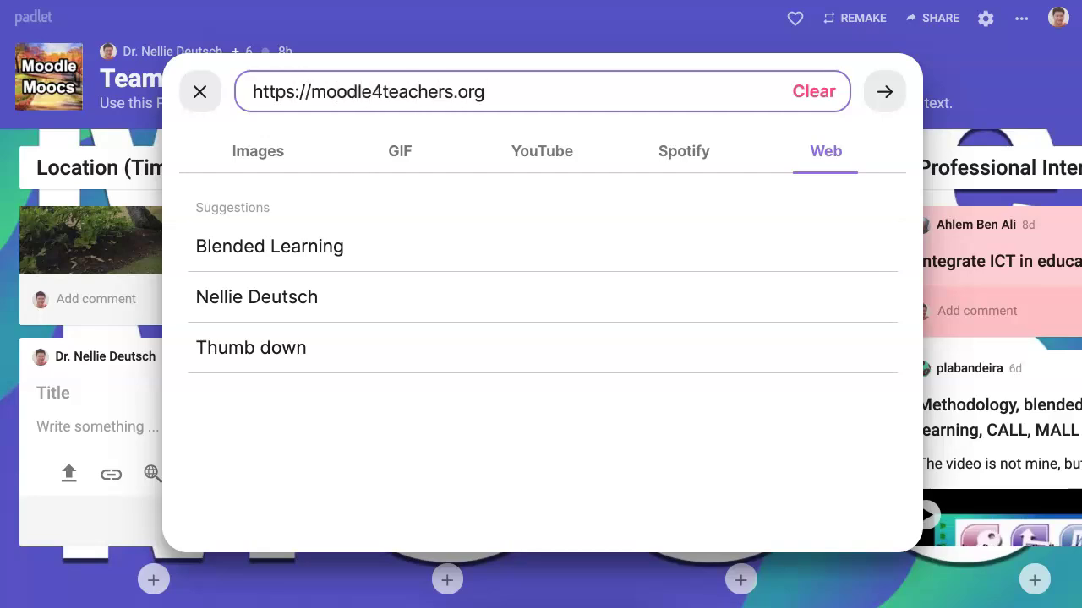
key(Return)
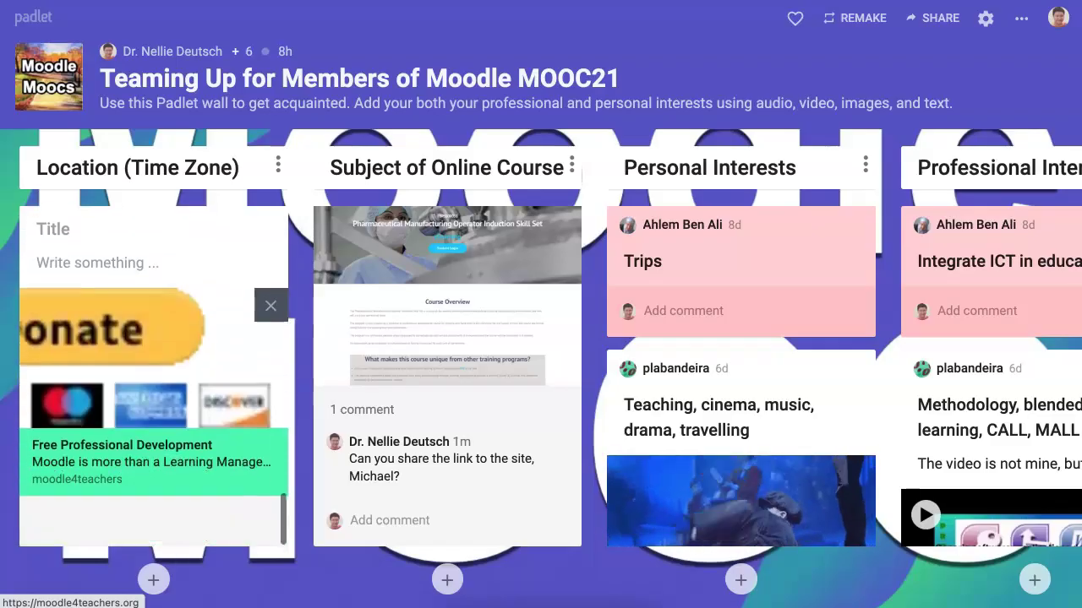
Step: Delete the untitled post holding the website link from the Location (Time Zone) column and confirm the deletion
scroll(153, 376, up, 3)
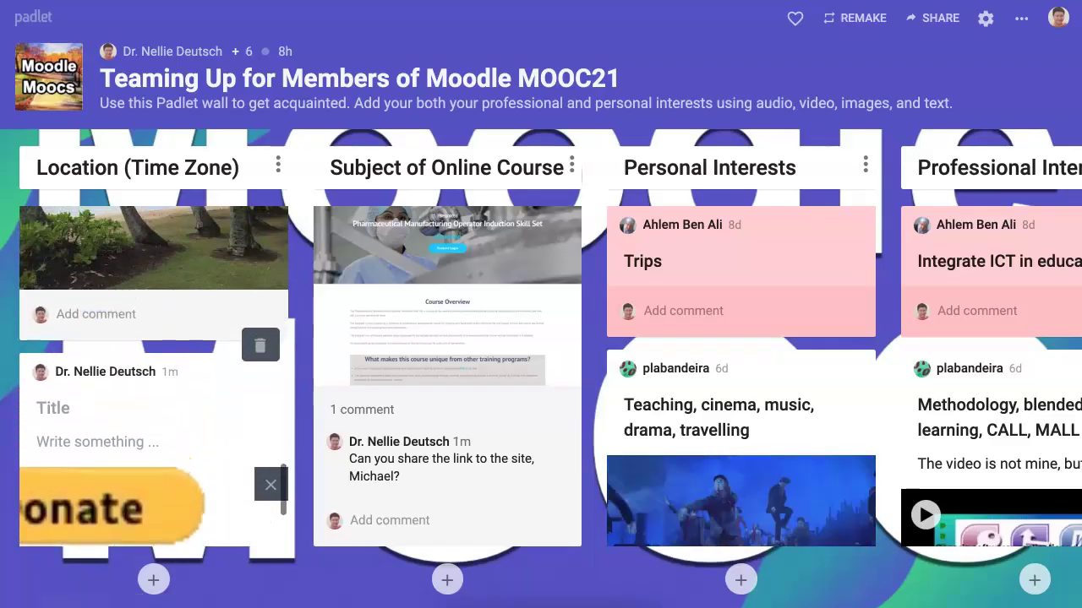
click(261, 344)
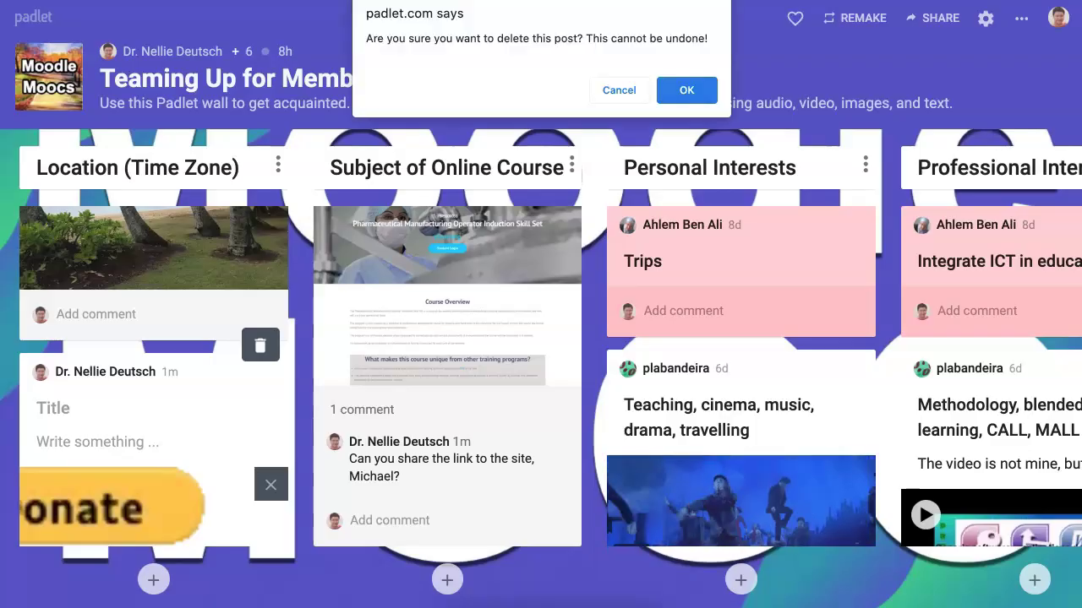
key(Return)
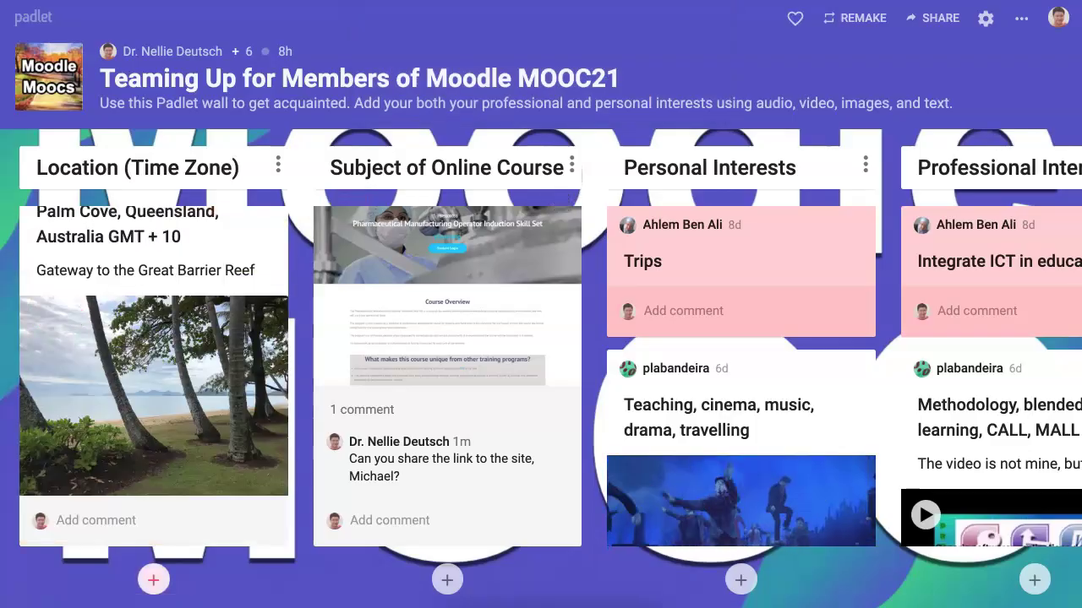
Step: Start a new post in the Location (Time Zone) column and look through its full list of attachment types
click(153, 580)
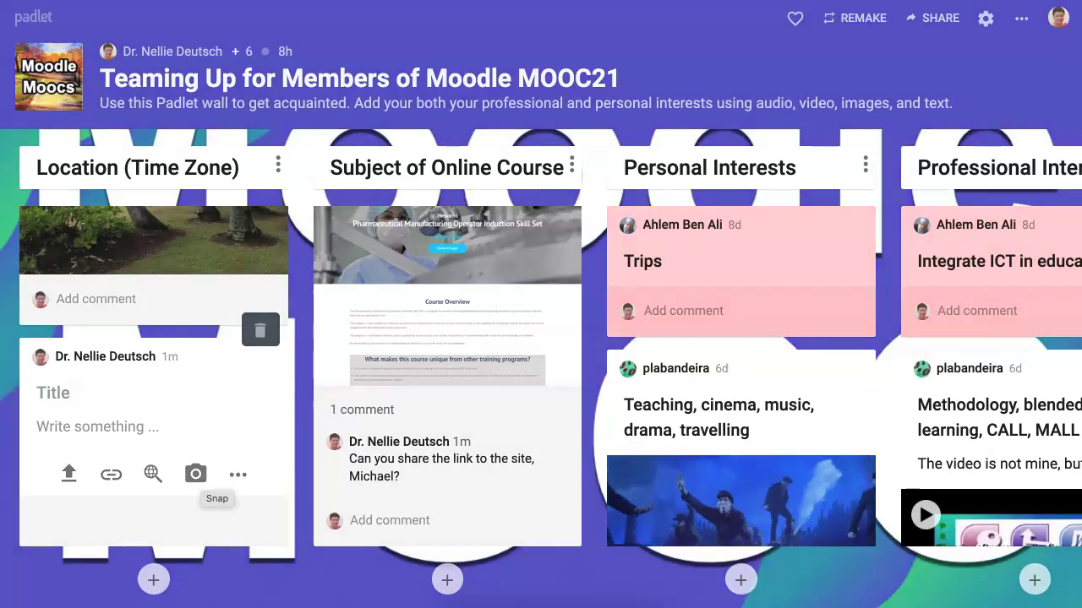
click(238, 474)
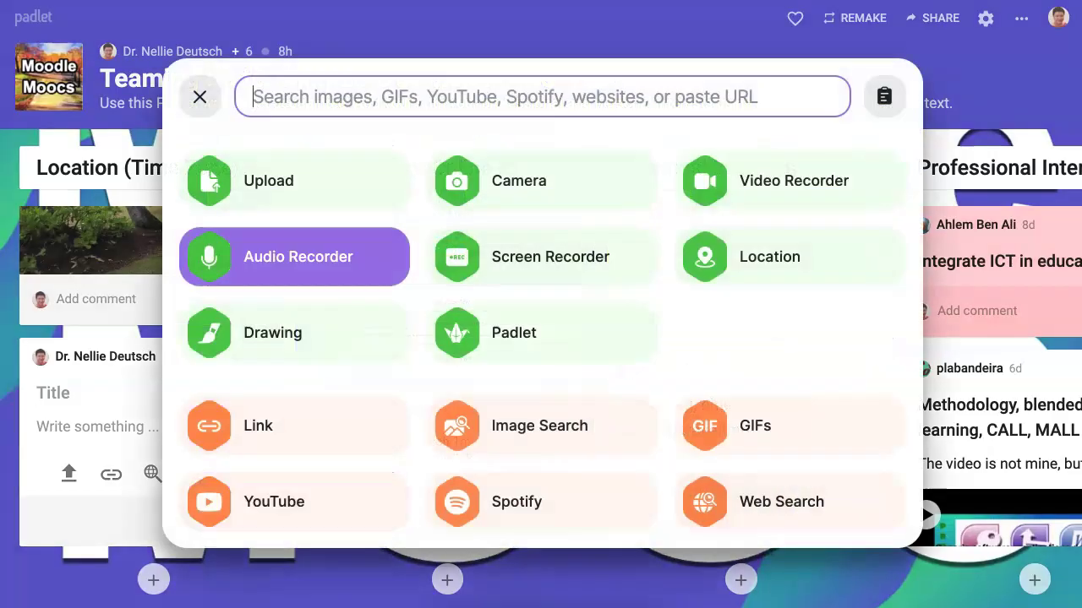
key(Up)
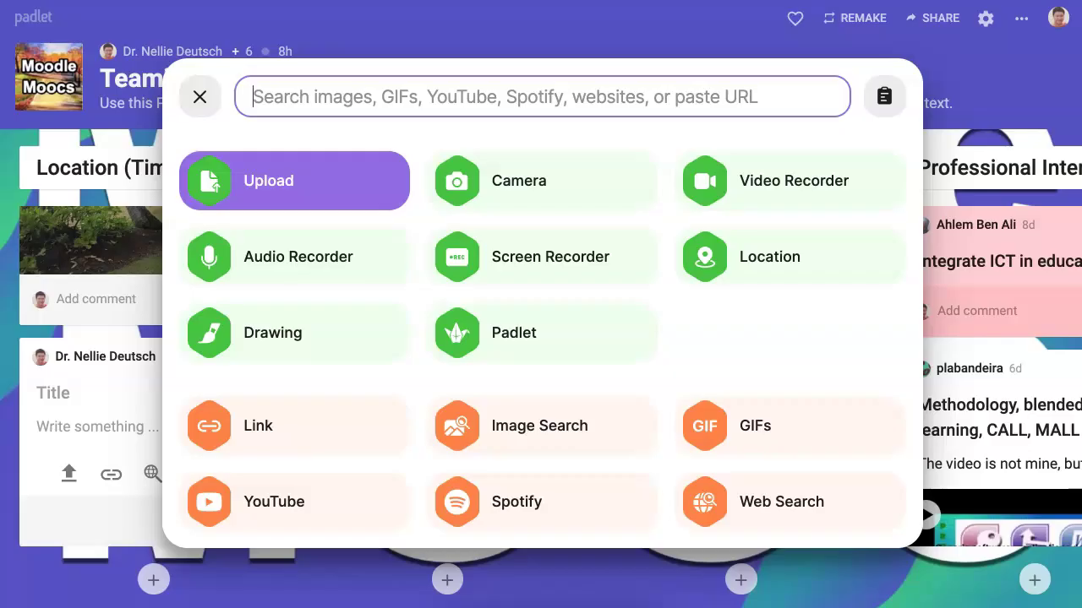
key(Right)
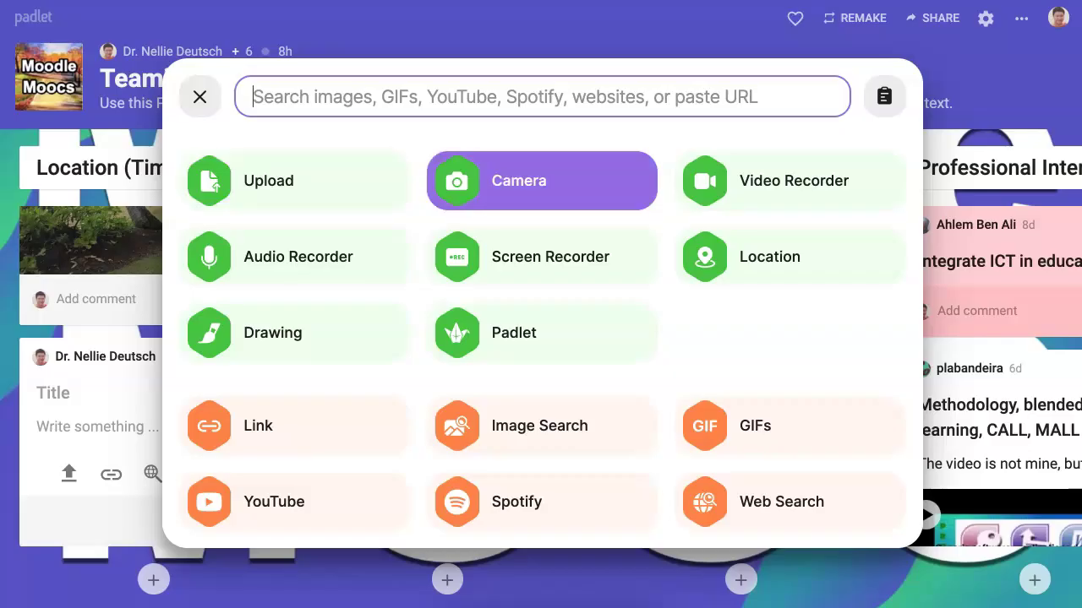
key(Right)
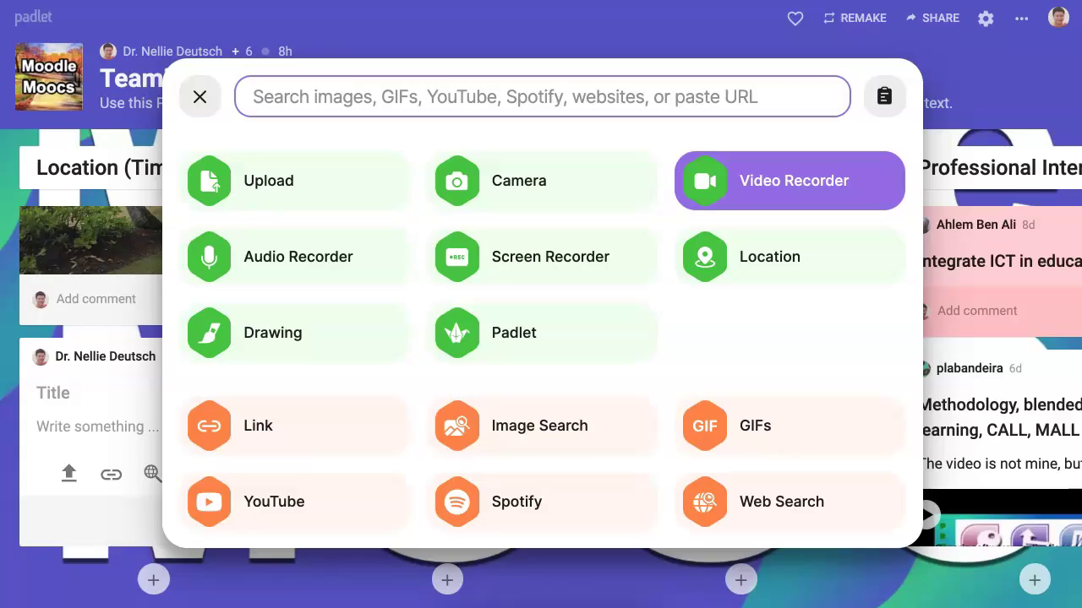
key(Down)
key(Left)
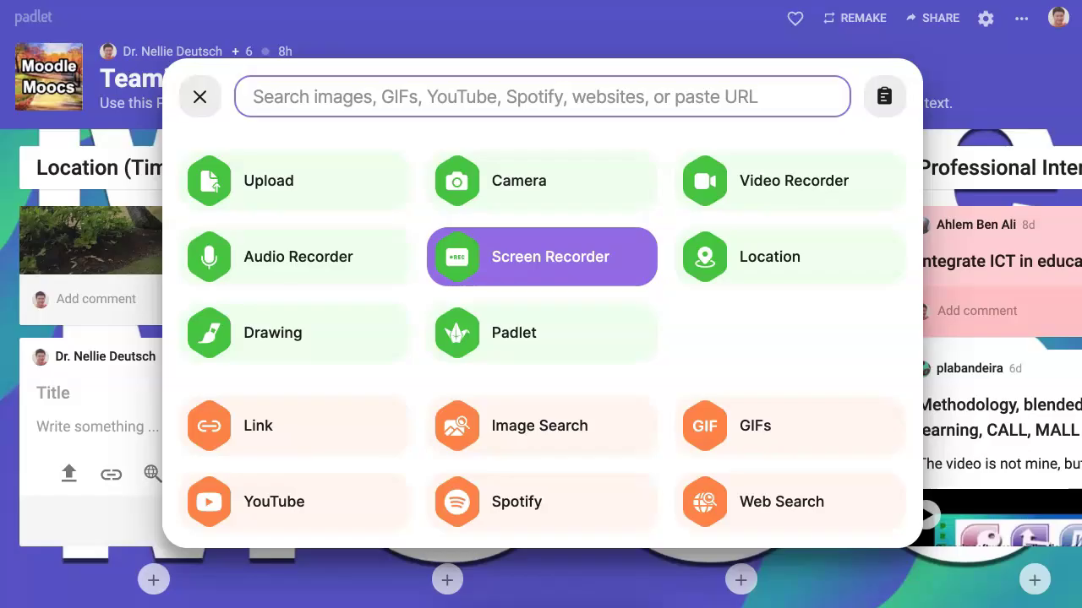
key(Left)
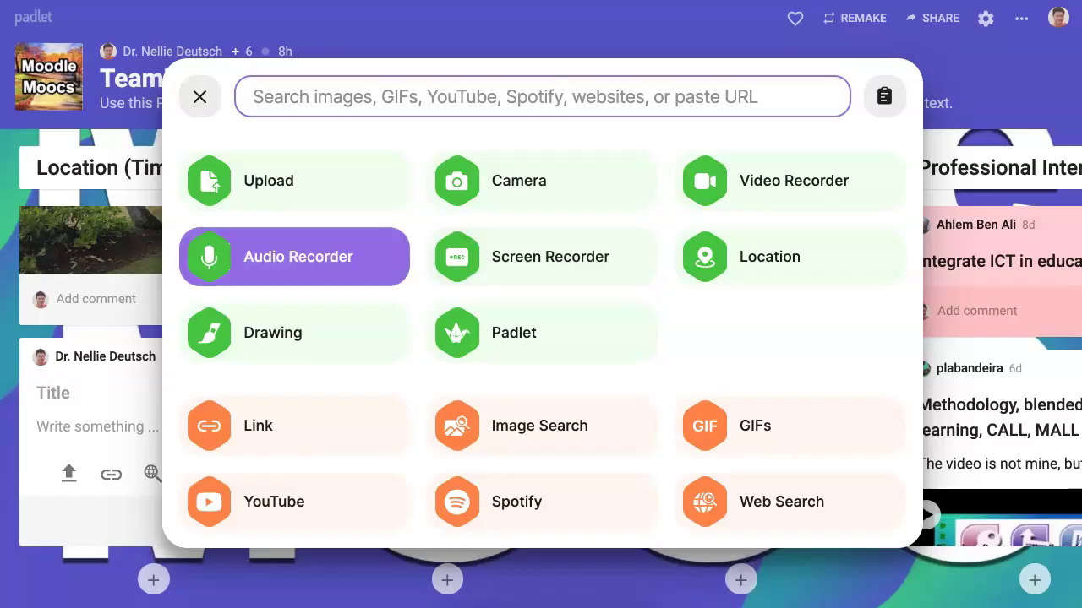
key(Down)
key(Right)
key(Down)
key(Right)
key(Left)
key(Right)
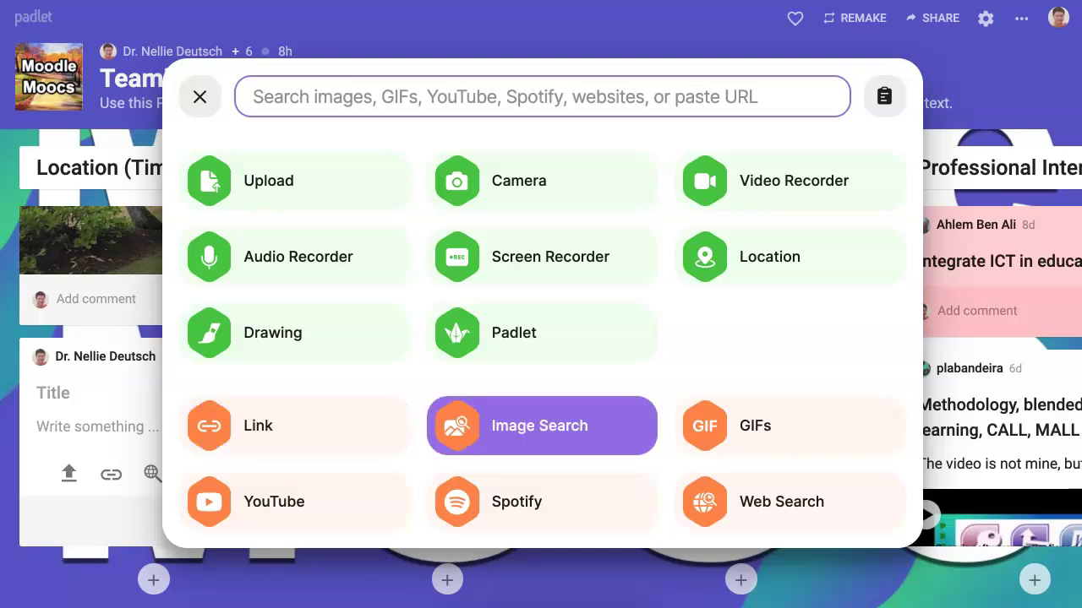
key(Right)
key(Right)
key(Right)
key(Right)
key(Up)
key(Up)
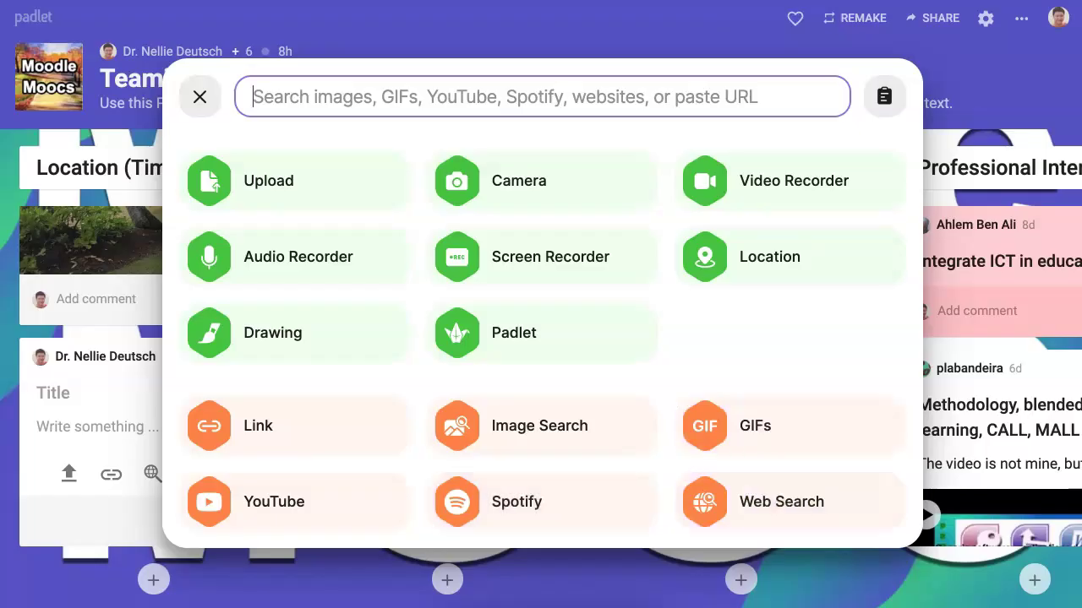
key(Up)
key(Right)
key(Right)
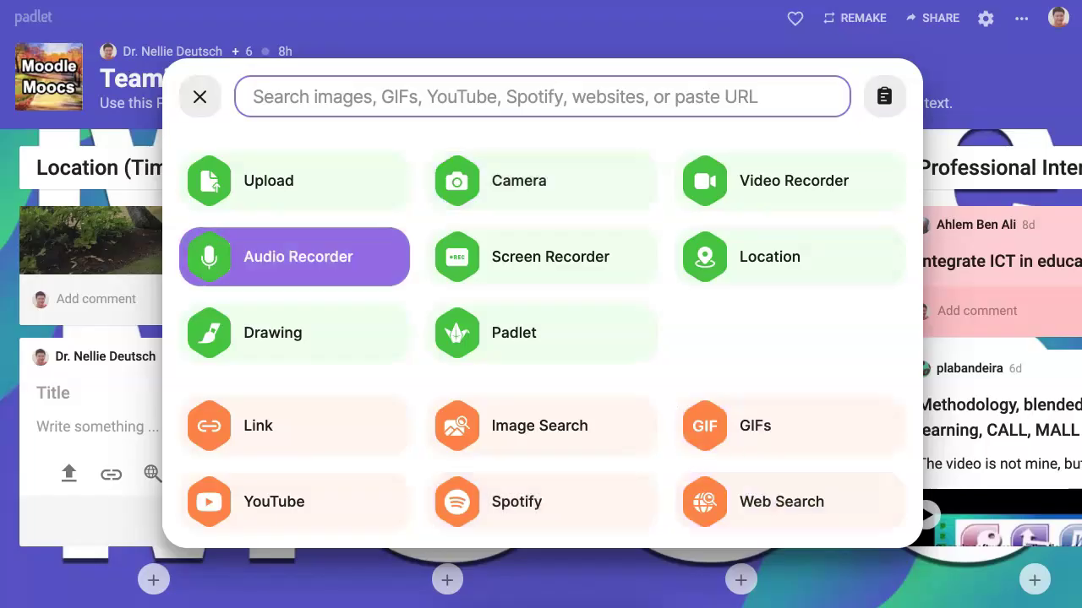
key(Right)
key(Down)
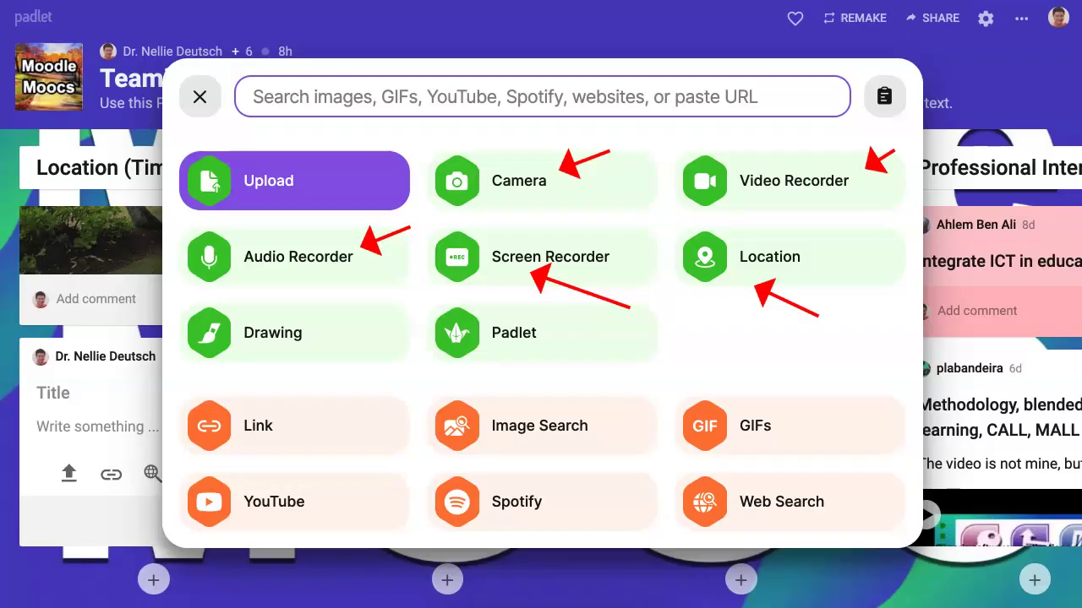
Step: Open the Screen Recorder for a new post in the Location (Time Zone) column and allow microphone access
click(541, 257)
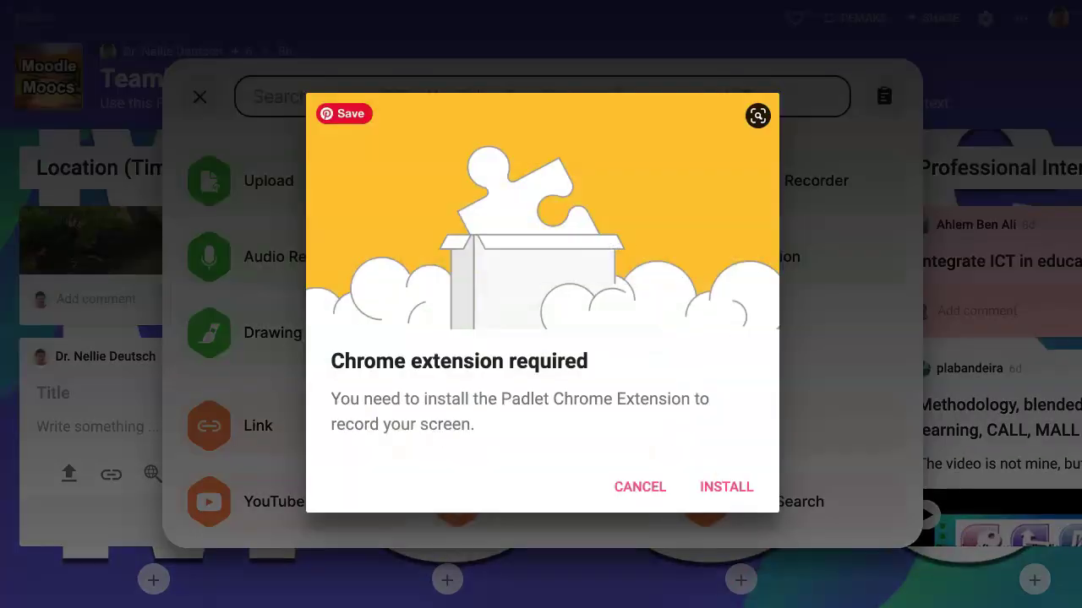
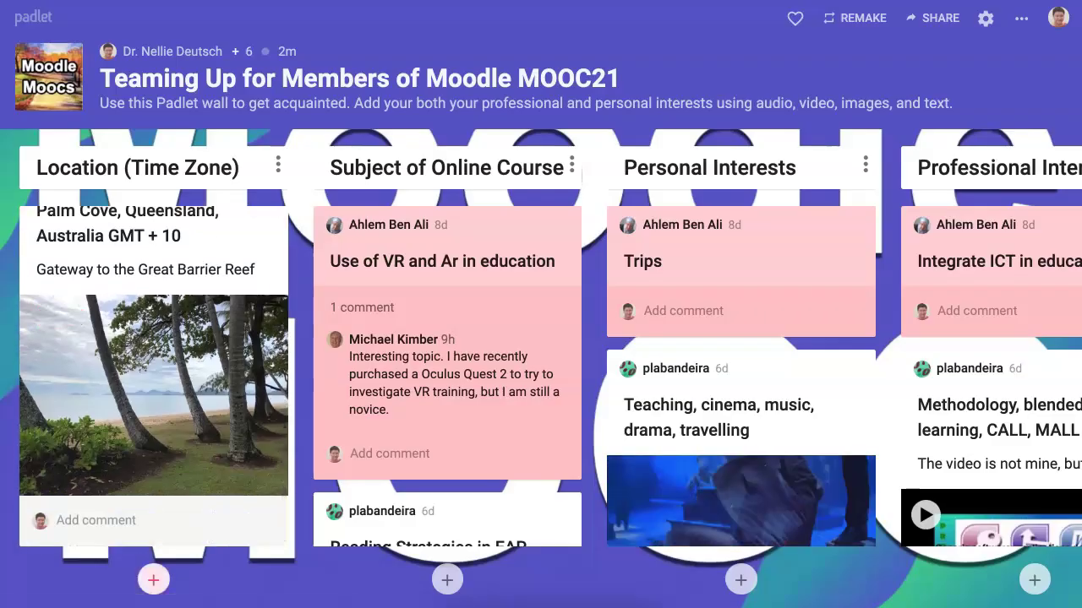
click(153, 580)
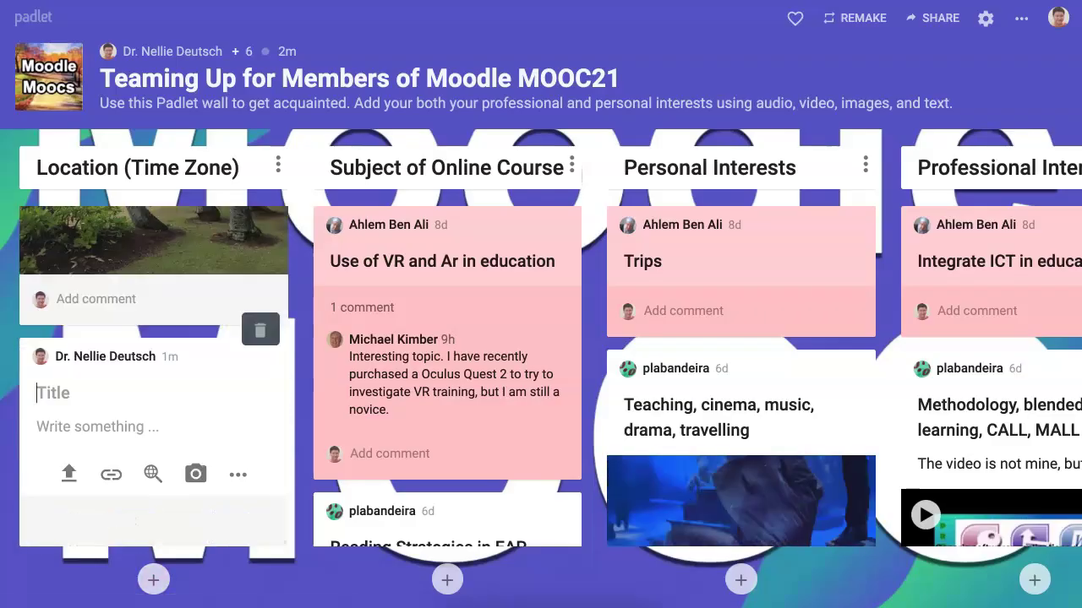
click(237, 474)
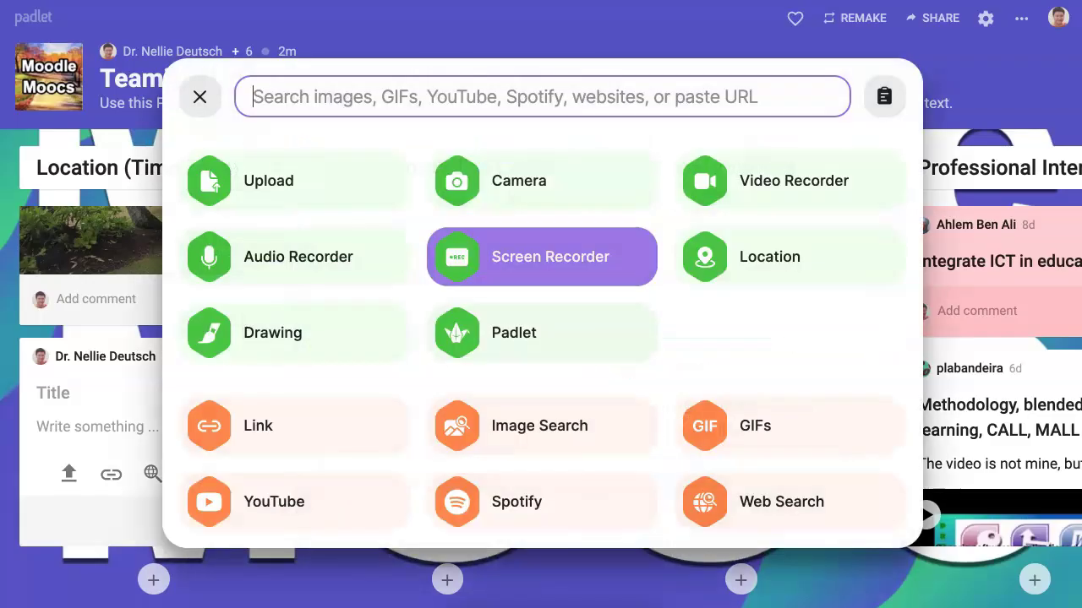
click(541, 257)
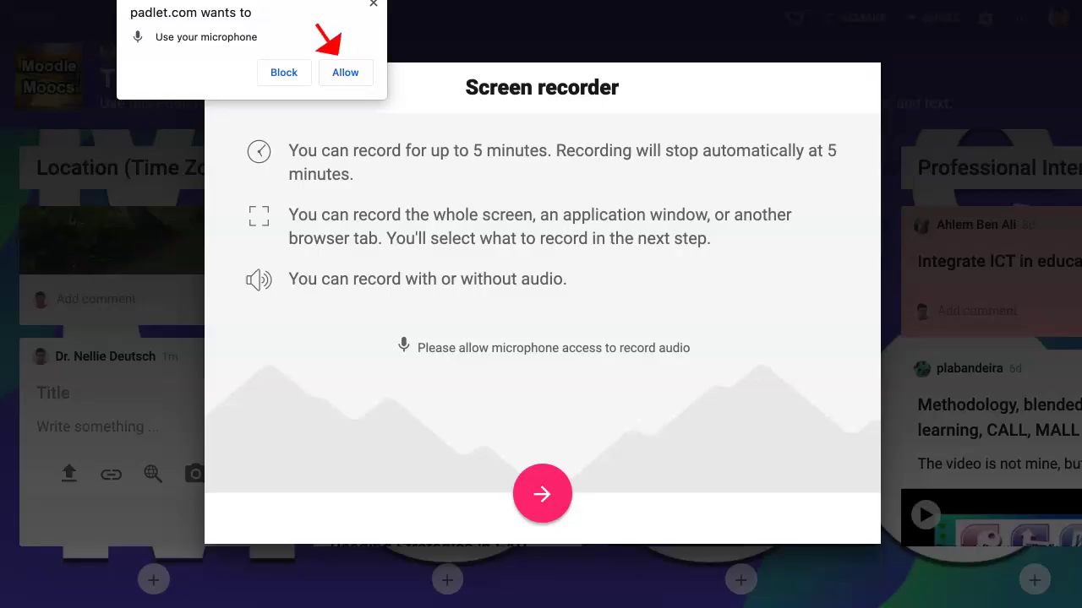
click(345, 73)
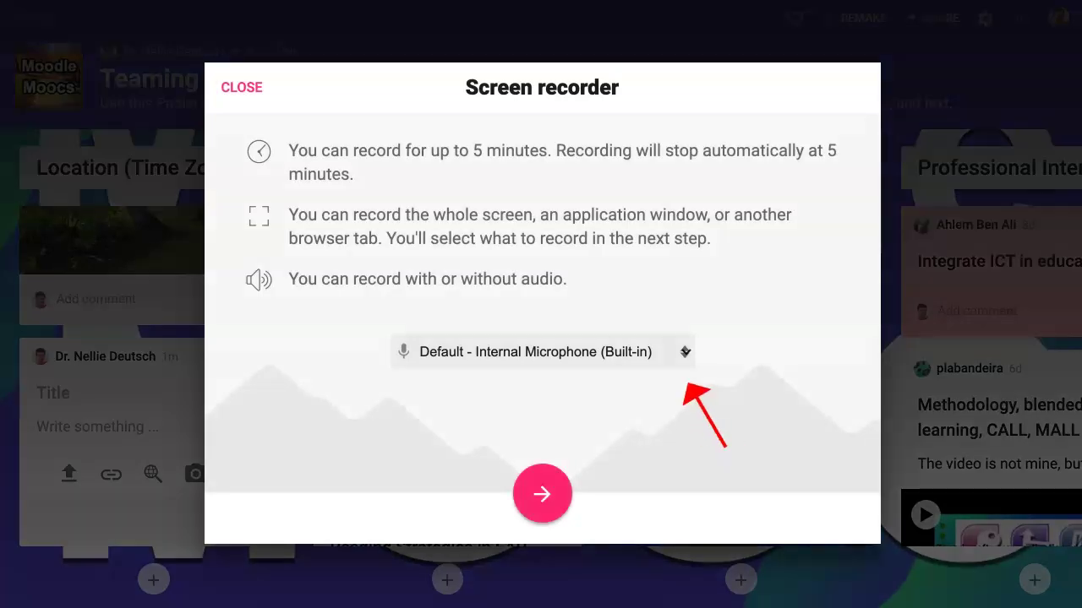
Step: Review the available microphones, keep Default - Internal Microphone (Built-in), and proceed to choosing what to share
click(685, 351)
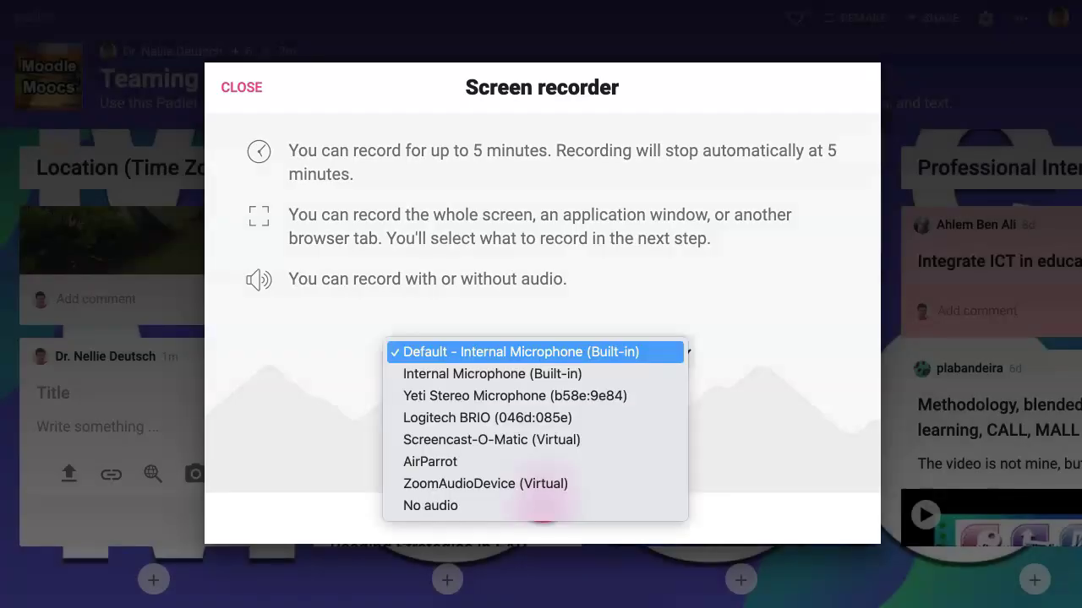
key(Escape)
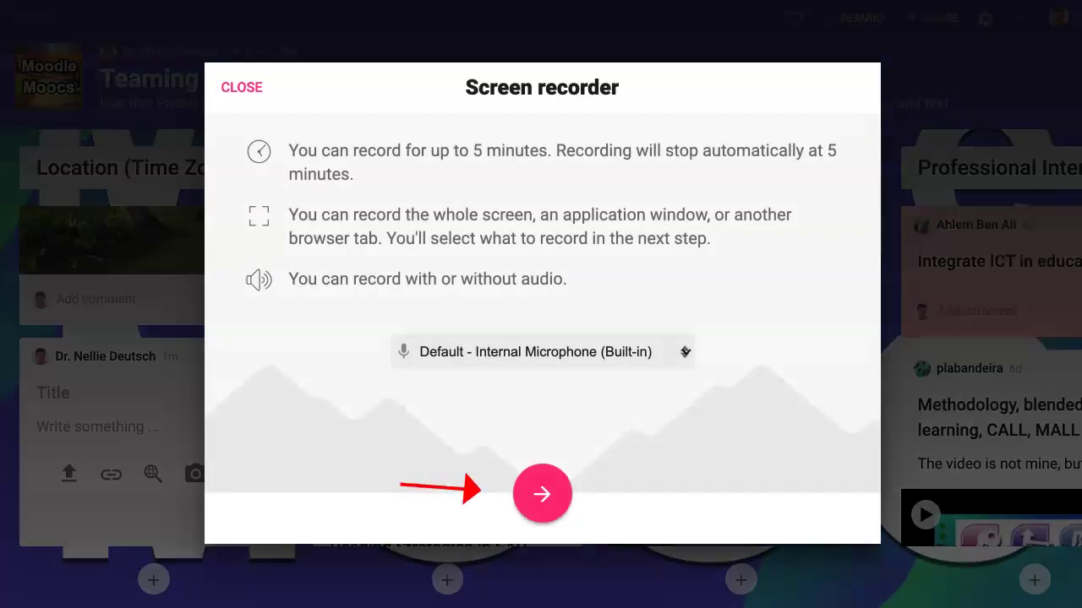
click(541, 494)
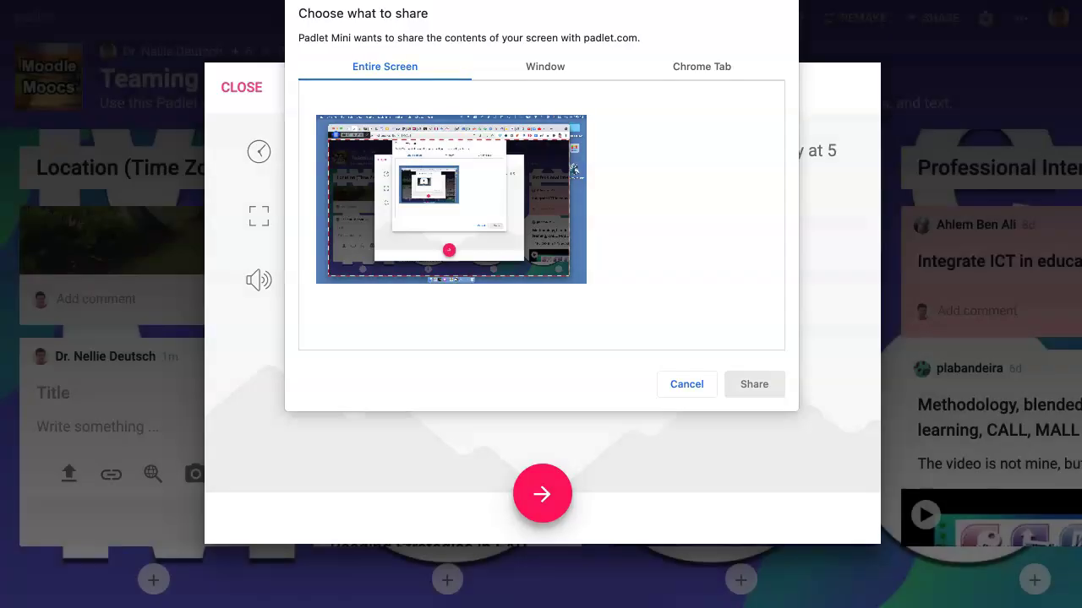
Step: Compare the Window, Chrome Tab and Entire Screen sources offered for the screen recording
click(545, 67)
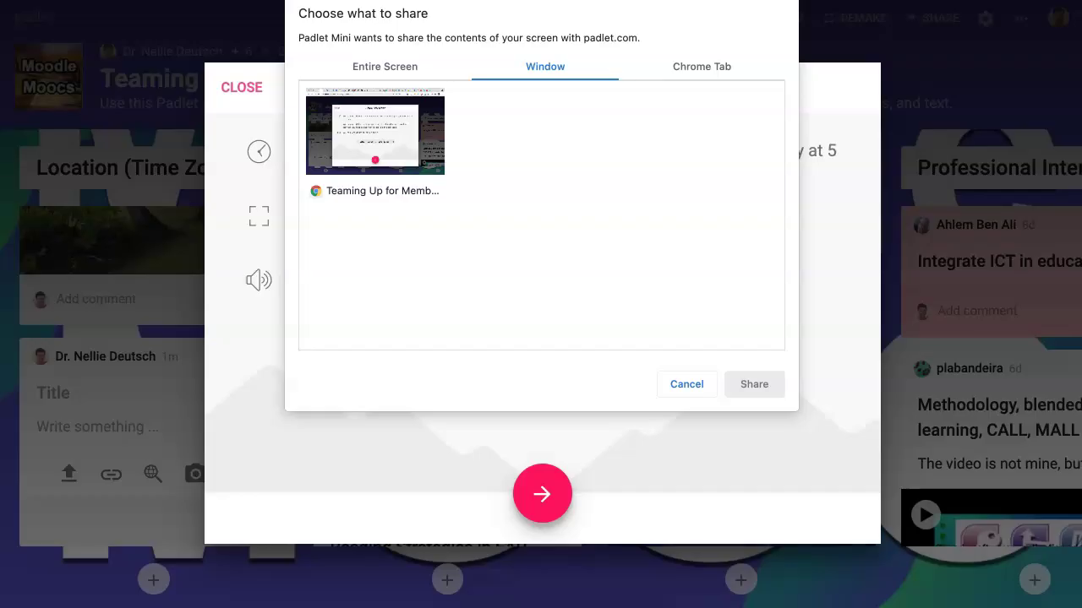
click(700, 66)
scroll(541, 216, down, 5)
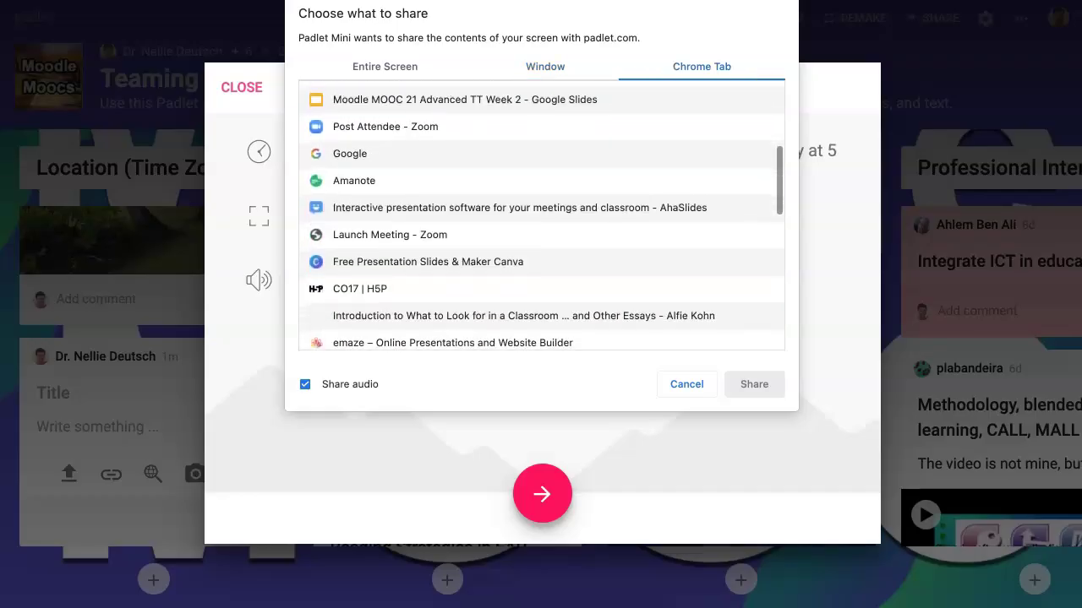
scroll(542, 215, up, 5)
click(384, 66)
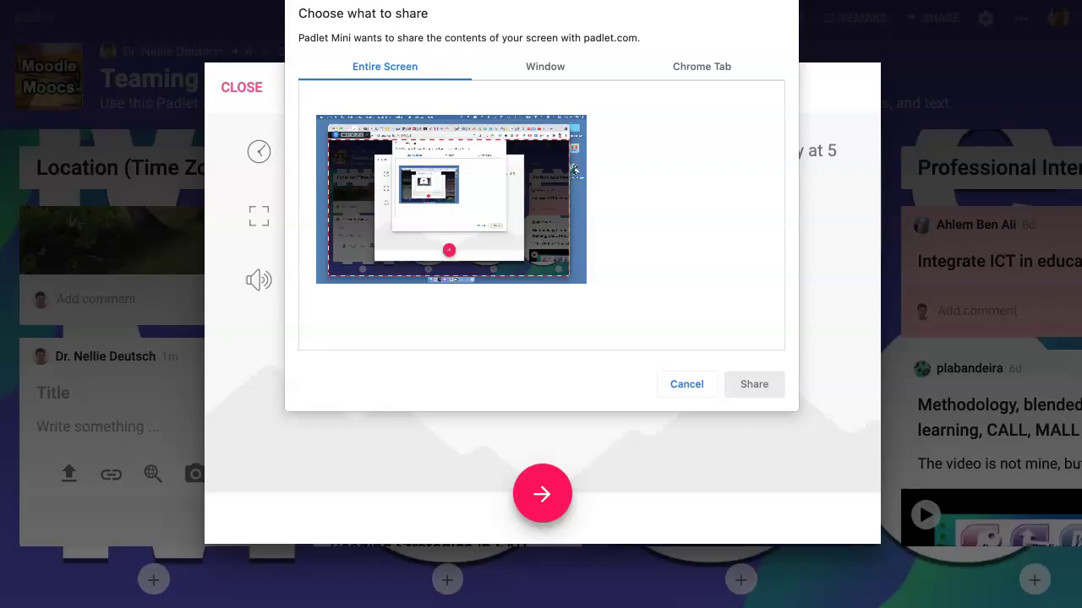
Step: Share the Chrome tab "Moodle MOOC 21 Advanced TT Week 2 - Google Slides" as the source for the screen recording
click(700, 66)
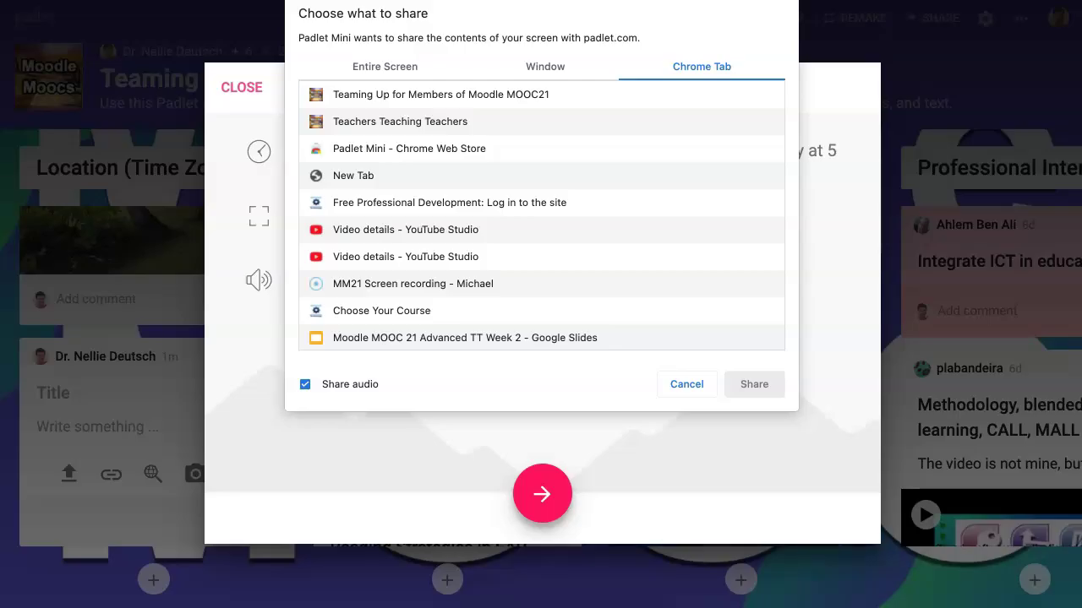
scroll(542, 215, down, 3)
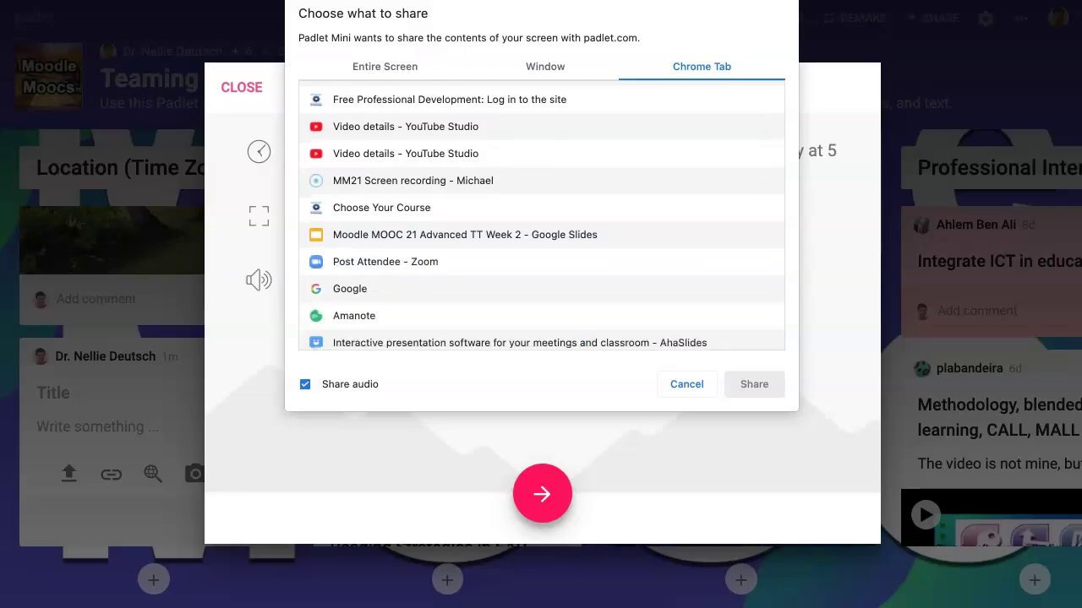
click(465, 235)
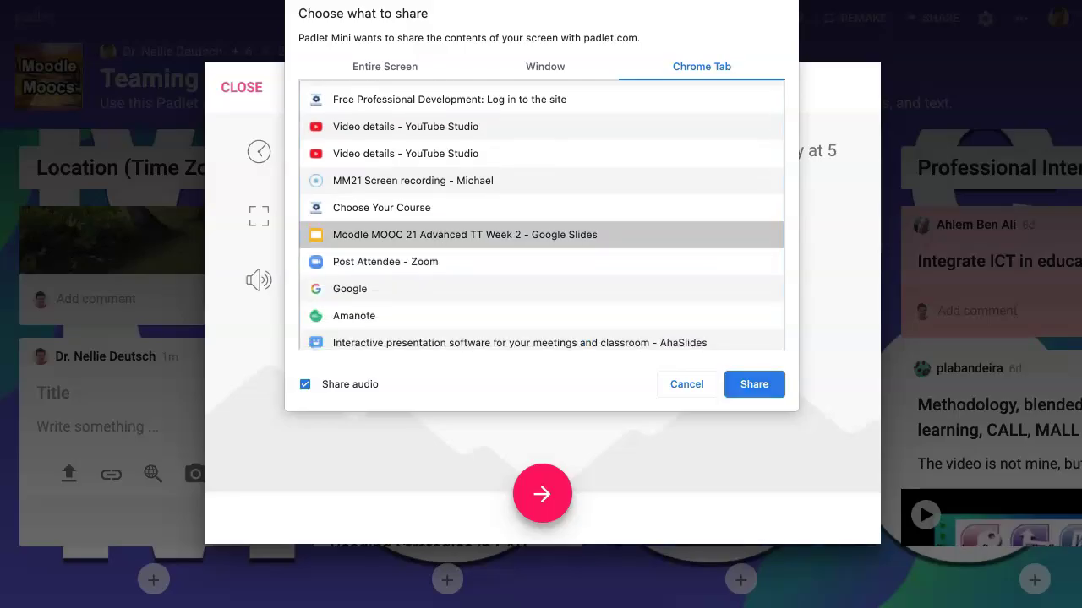
click(754, 384)
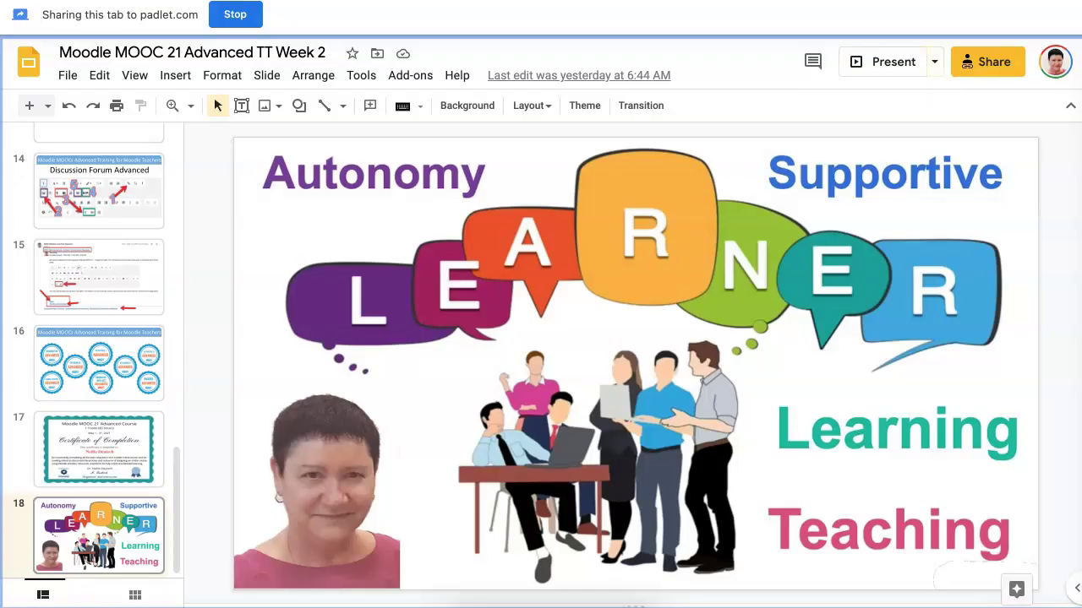
Step: Open the shared Google Slides presentation in Presenter view
click(934, 61)
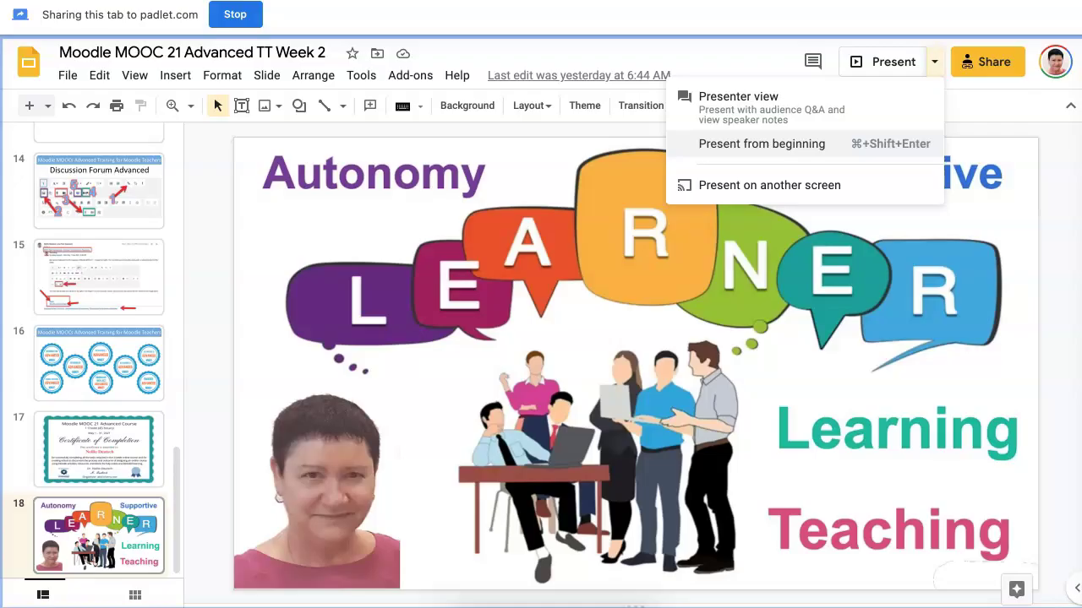
click(738, 102)
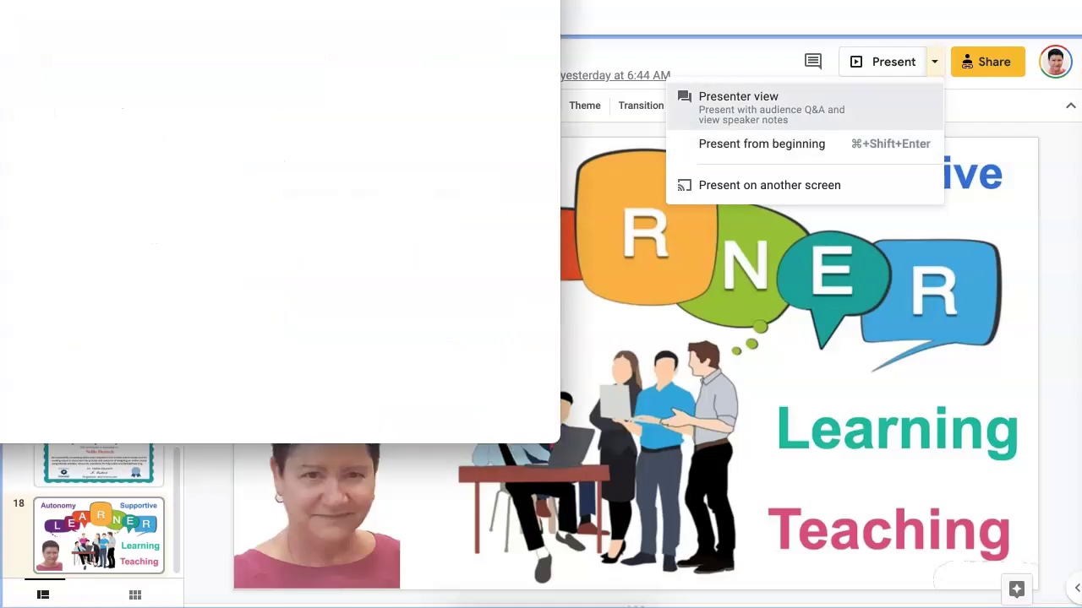